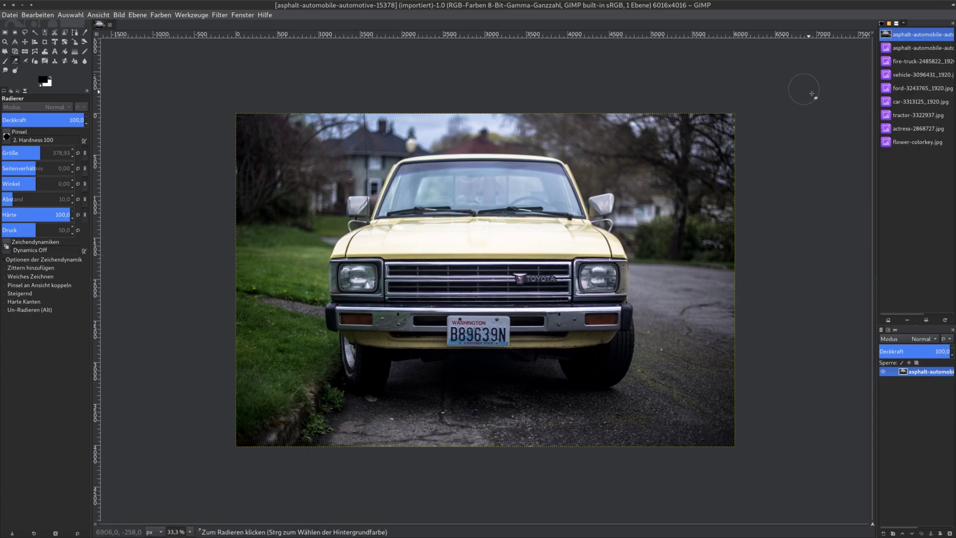
- Switch GIMP to full-screen view of the yellow Toyota pickup photo
{"action": "key", "text": "F11"}
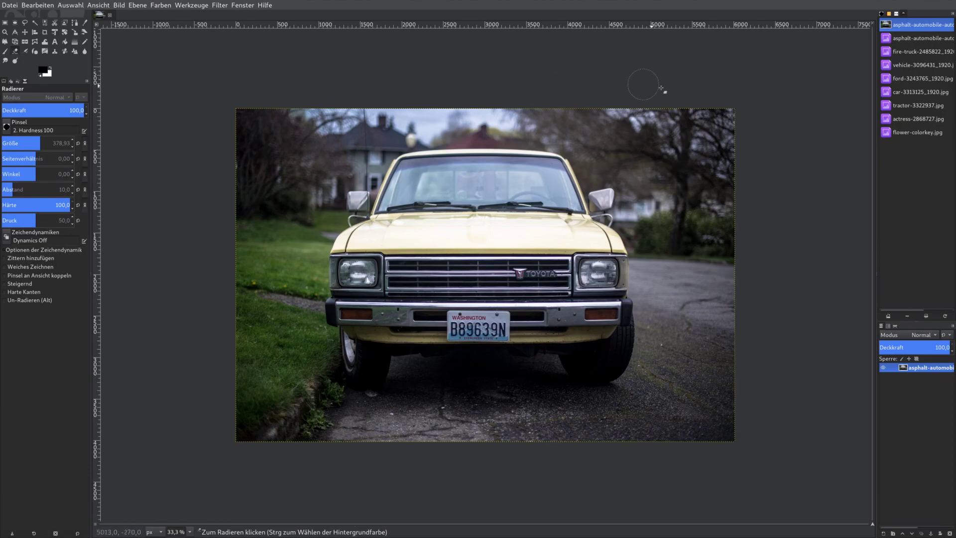
{"action": "left_click", "coordinate": [25, 33]}
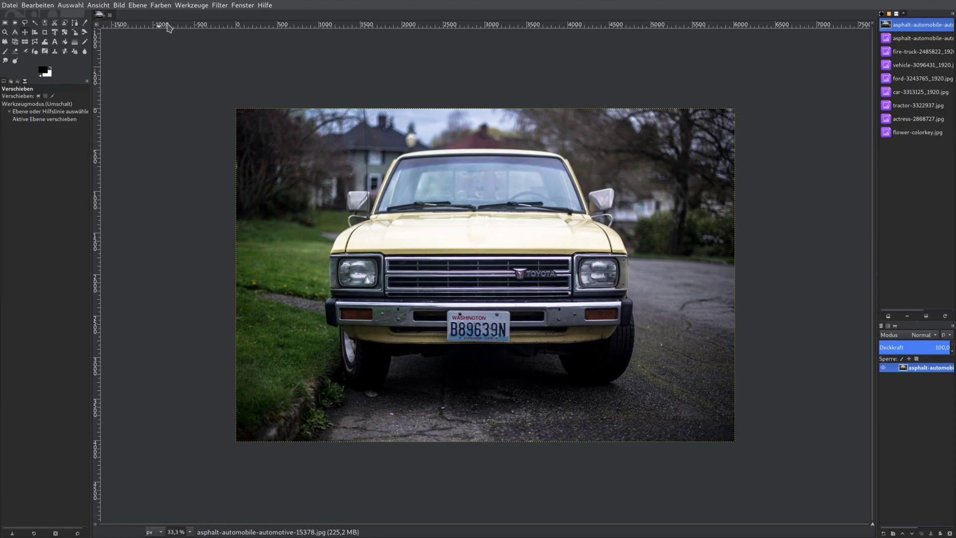
{"action": "left_click", "coordinate": [220, 6]}
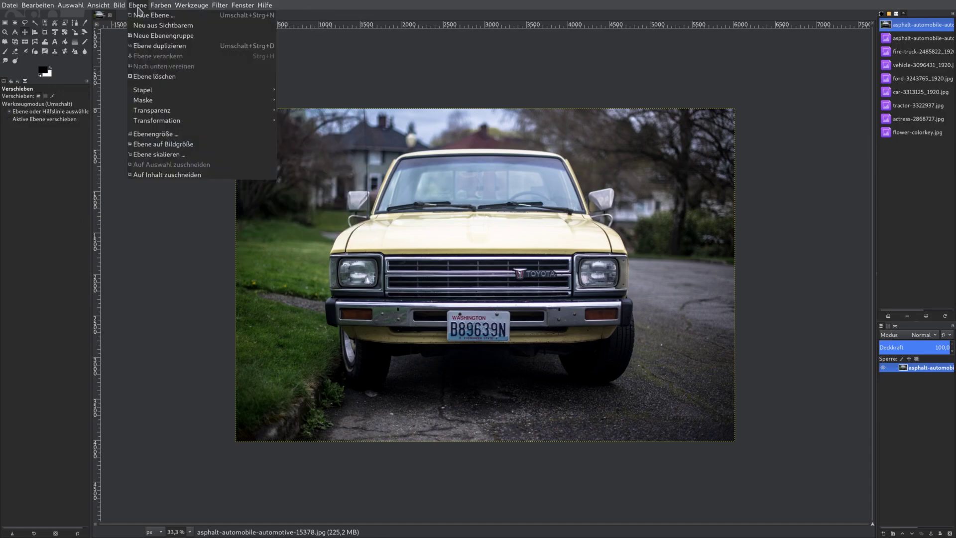
{"action": "mouse_move", "coordinate": [118, 5]}
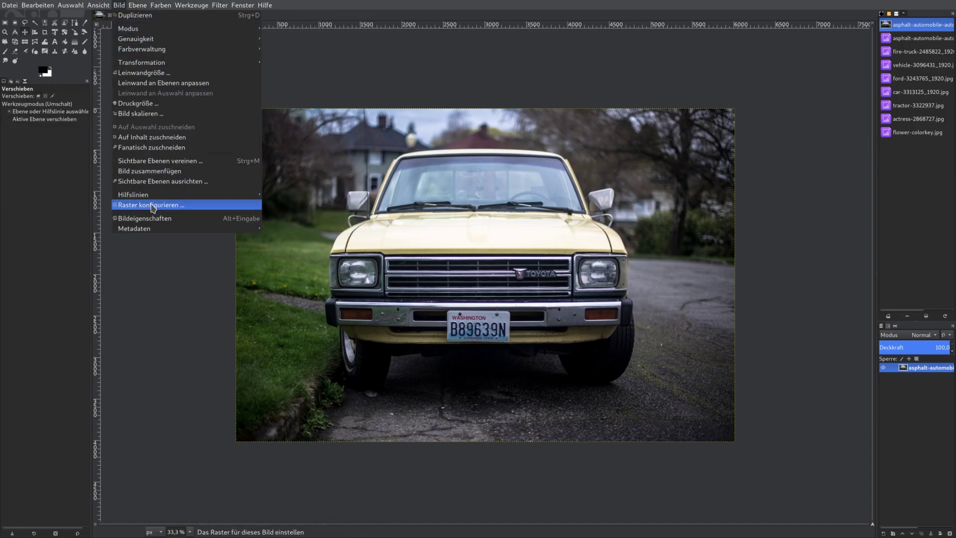
{"action": "left_click", "coordinate": [157, 218]}
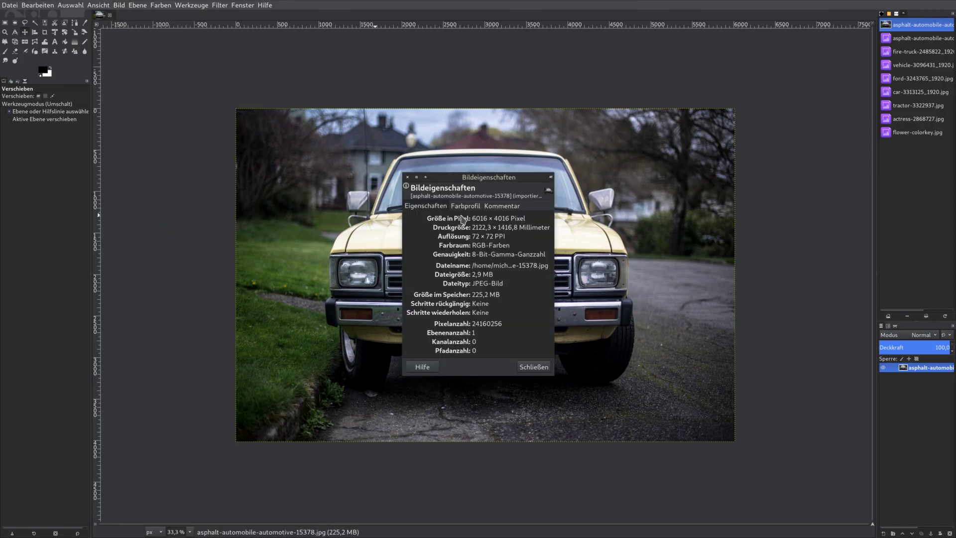
{"action": "left_click_drag", "start_coordinate": [485, 180], "coordinate": [783, 145]}
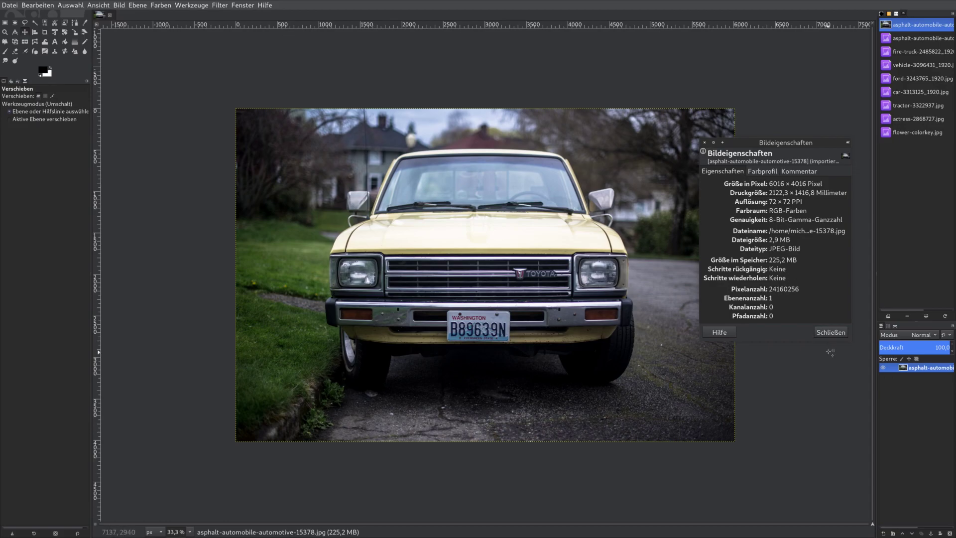
{"action": "left_click", "coordinate": [828, 333]}
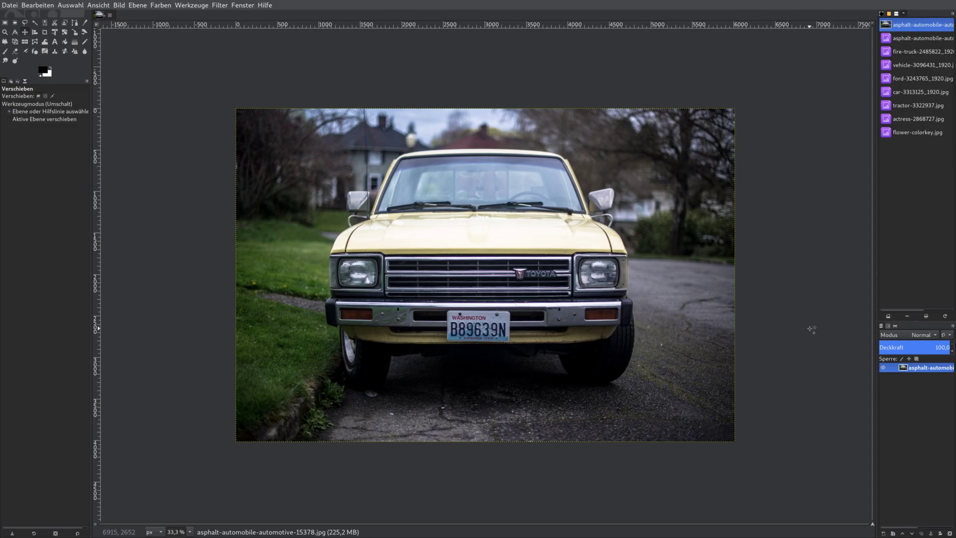
{"action": "key", "text": "shift+ctrl+j"}
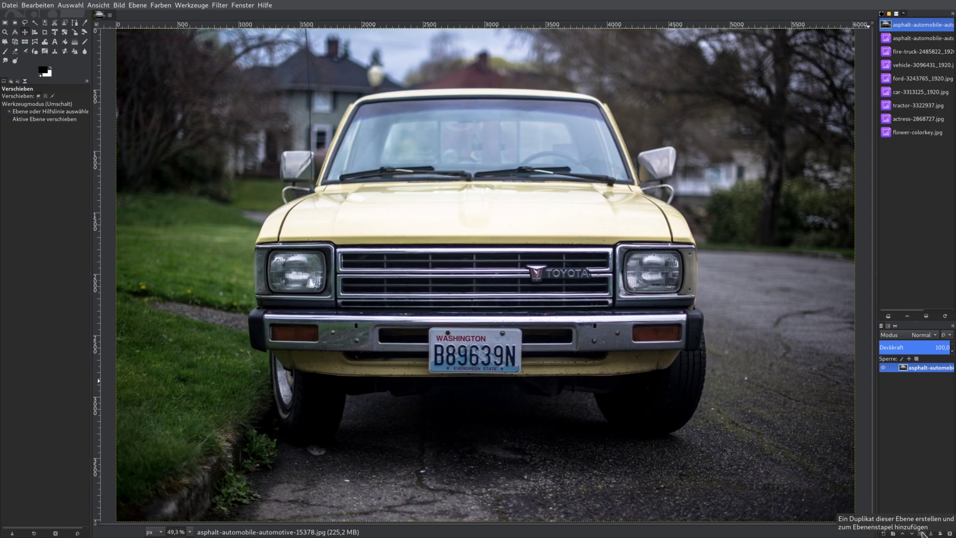
- Duplicate the photo layer, hide the topmost copy, and make the second layer active
{"action": "left_click", "coordinate": [922, 533]}
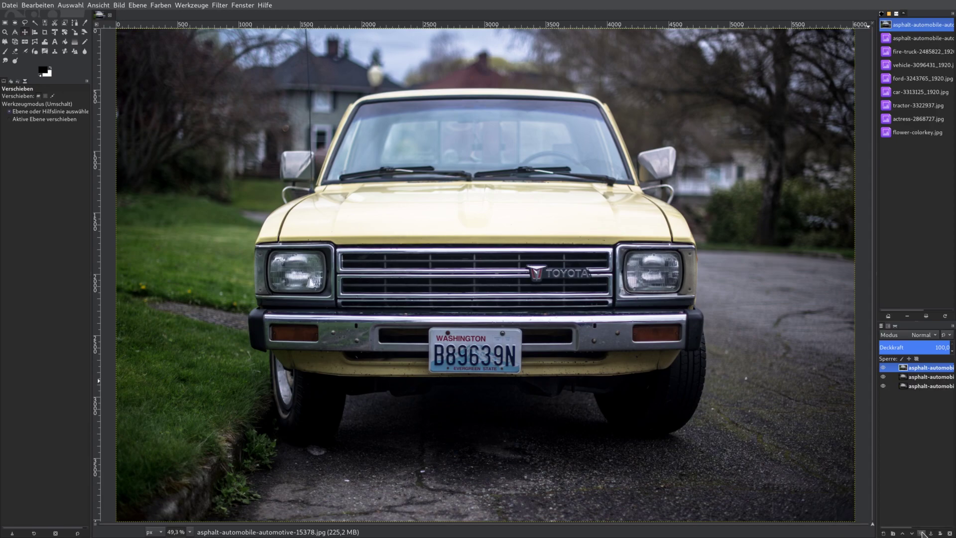
{"action": "left_click", "coordinate": [923, 534]}
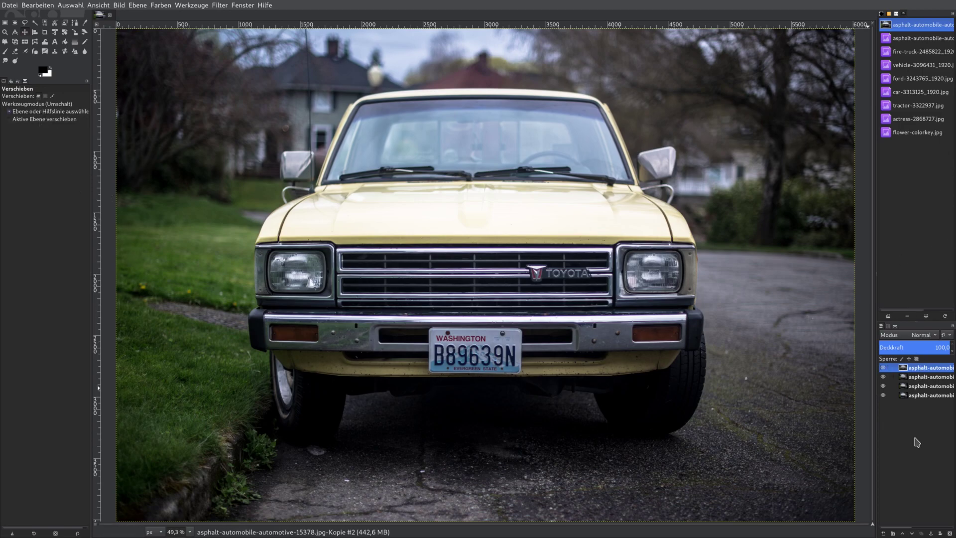
{"action": "left_click", "coordinate": [883, 367]}
{"action": "left_click", "coordinate": [903, 379]}
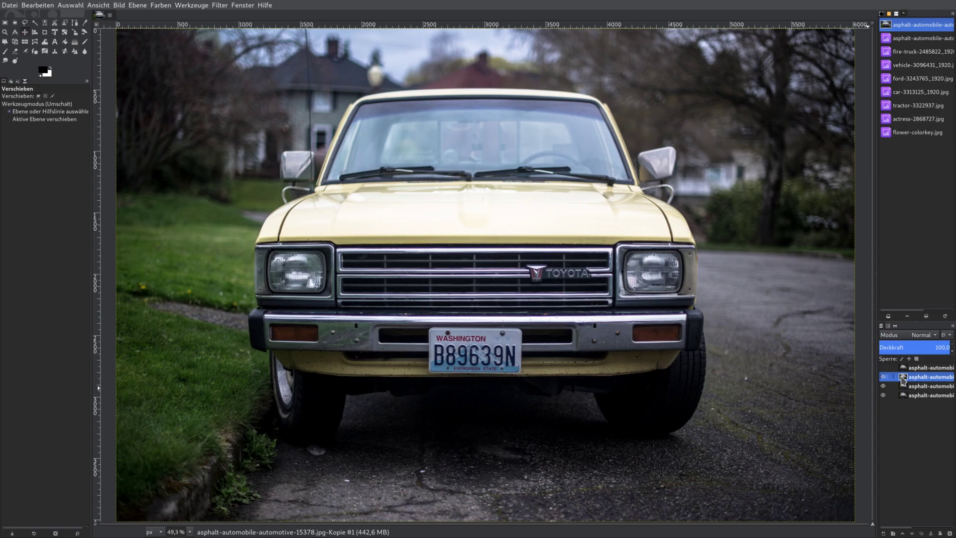
- Set the second layer's blend mode to Overlay
{"action": "left_click", "coordinate": [920, 338]}
{"action": "scroll", "coordinate": [911, 508], "scroll_direction": "down", "scroll_amount": 3}
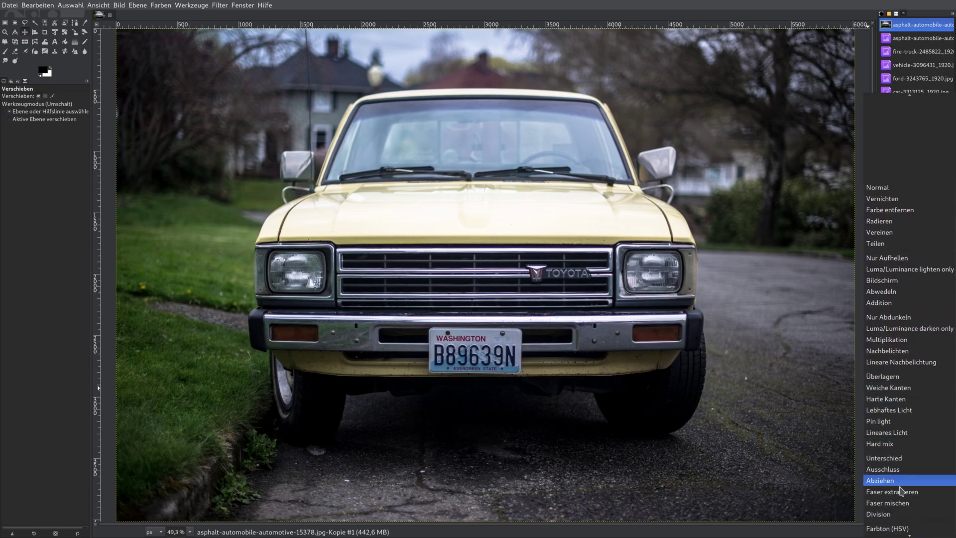
{"action": "left_click", "coordinate": [893, 378]}
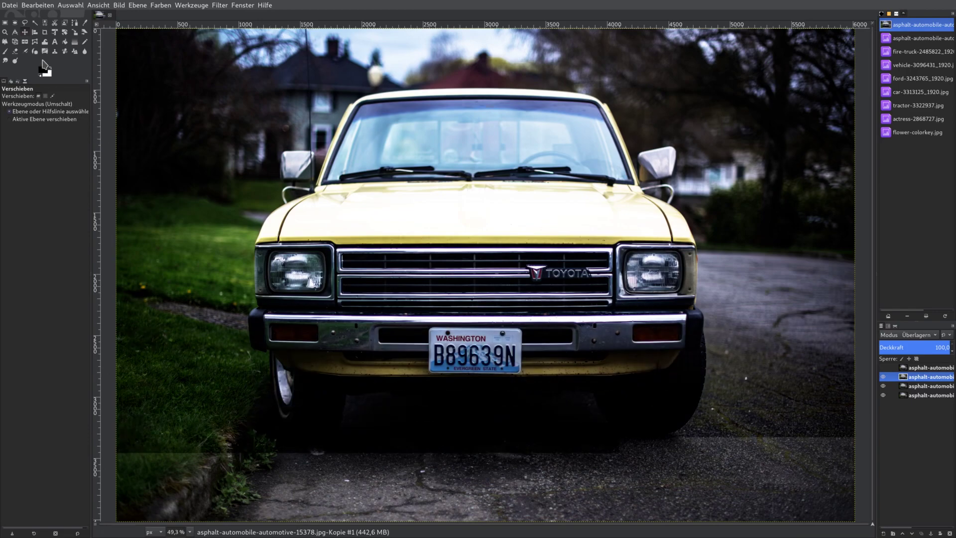
- Desaturate the overlay layer and value-invert it
{"action": "left_click", "coordinate": [167, 5]}
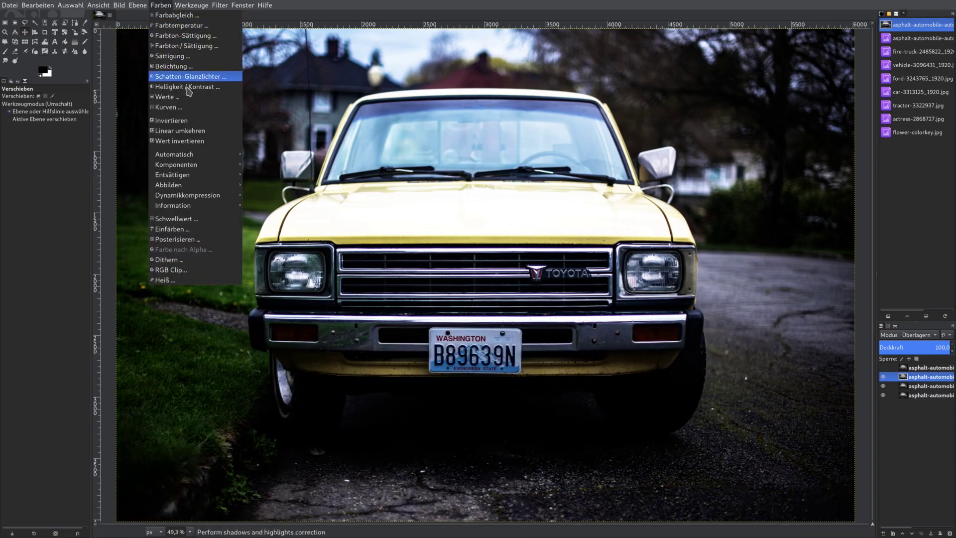
{"action": "mouse_move", "coordinate": [172, 174]}
{"action": "left_click", "coordinate": [261, 185]}
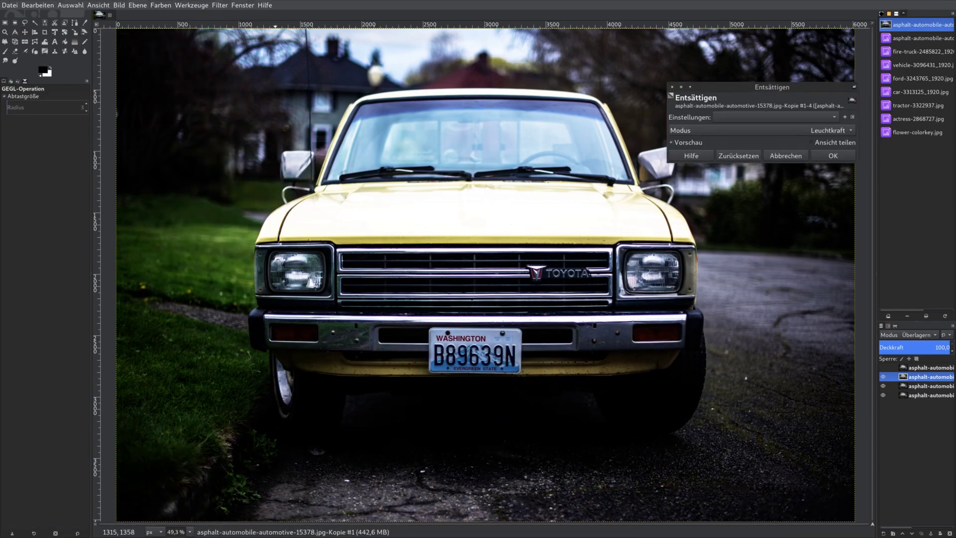
{"action": "left_click", "coordinate": [834, 156]}
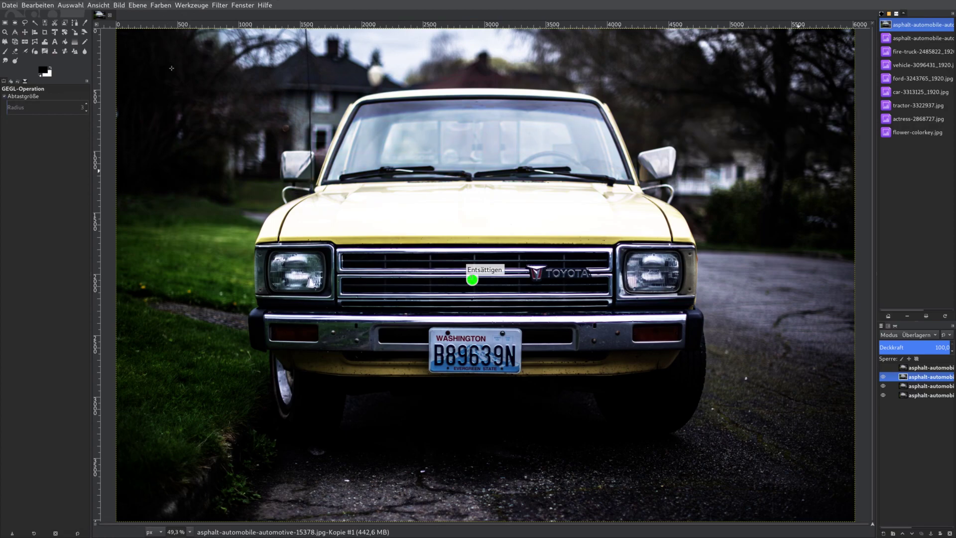
{"action": "left_click", "coordinate": [160, 7]}
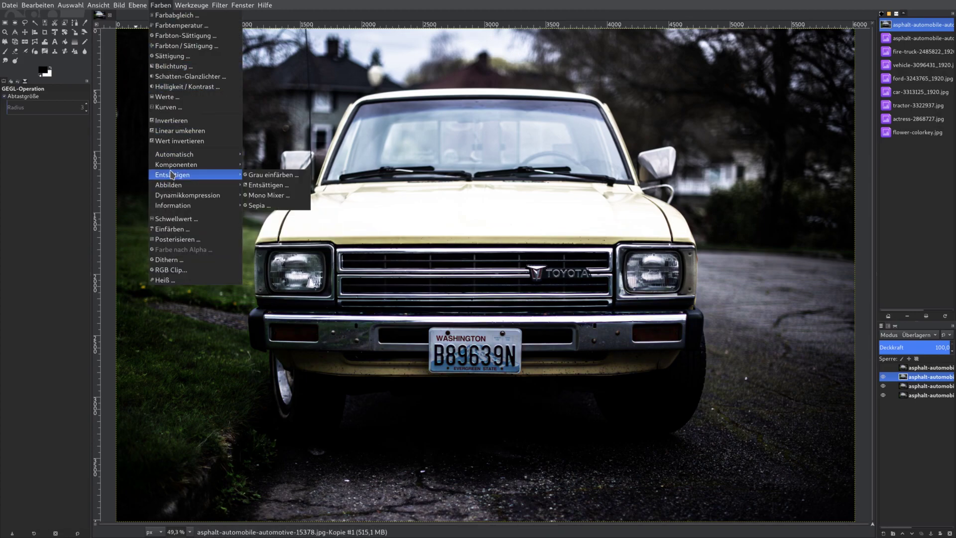
{"action": "left_click", "coordinate": [171, 141]}
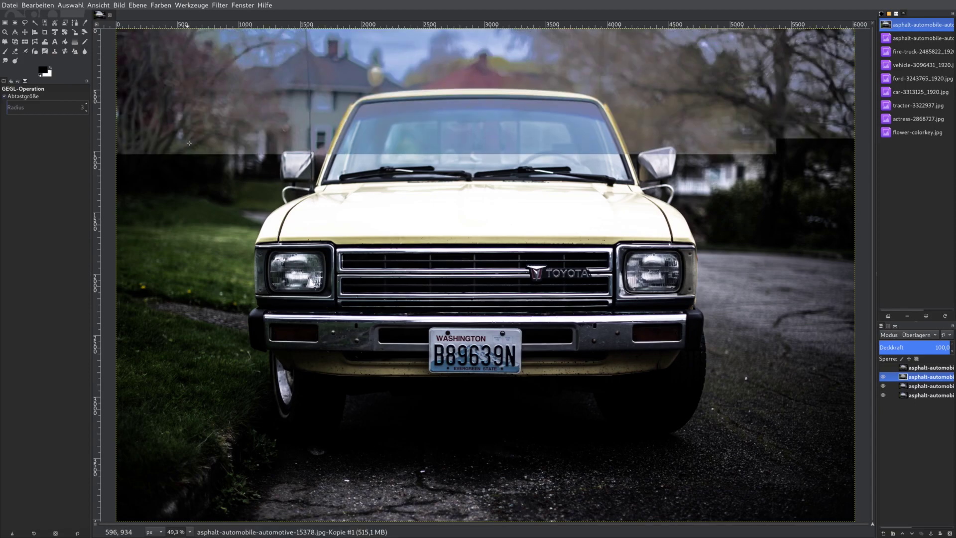
- Gaussian-blur the inverted overlay copy with size 40 in both X and Y
{"action": "left_click", "coordinate": [222, 10]}
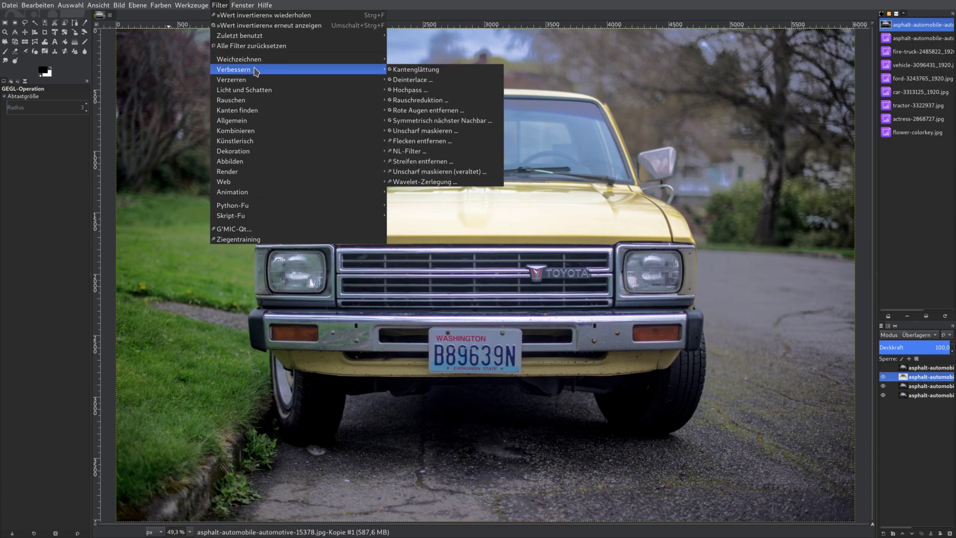
{"action": "mouse_move", "coordinate": [262, 59]}
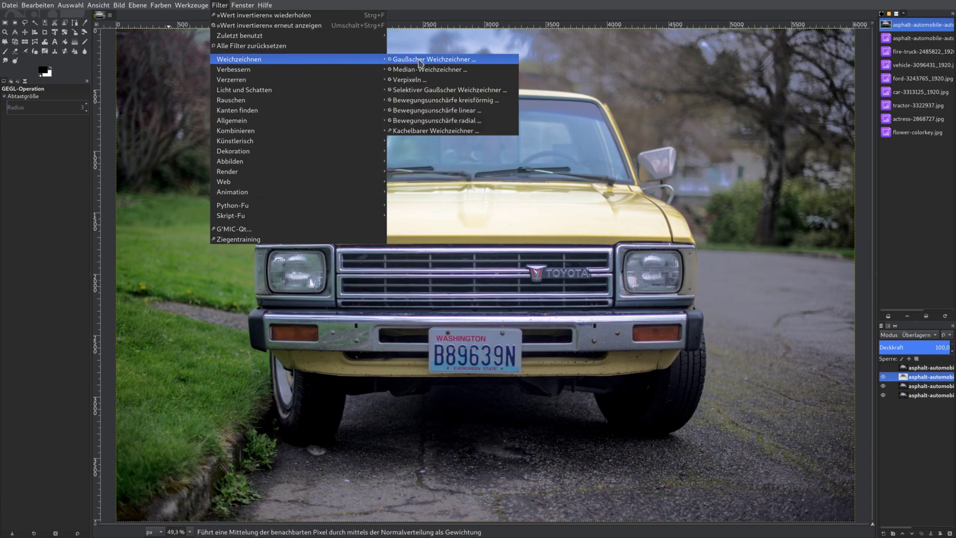
{"action": "left_click", "coordinate": [422, 59]}
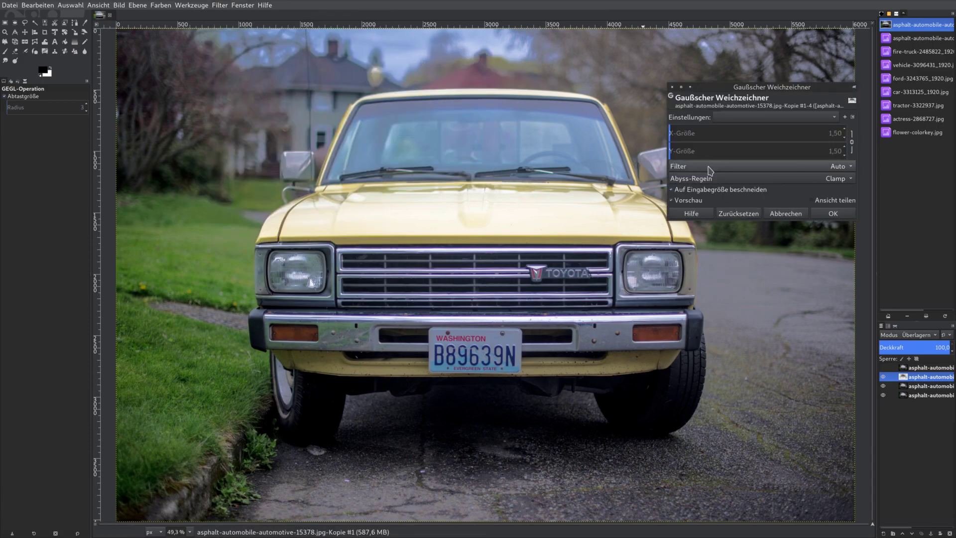
{"action": "double_click", "coordinate": [832, 152]}
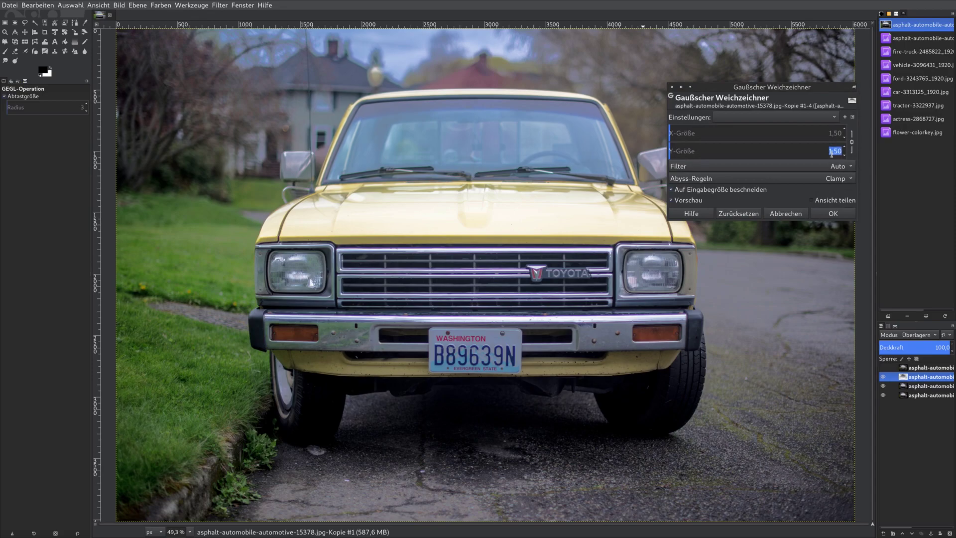
{"action": "type", "text": "40"}
{"action": "key", "text": "Return"}
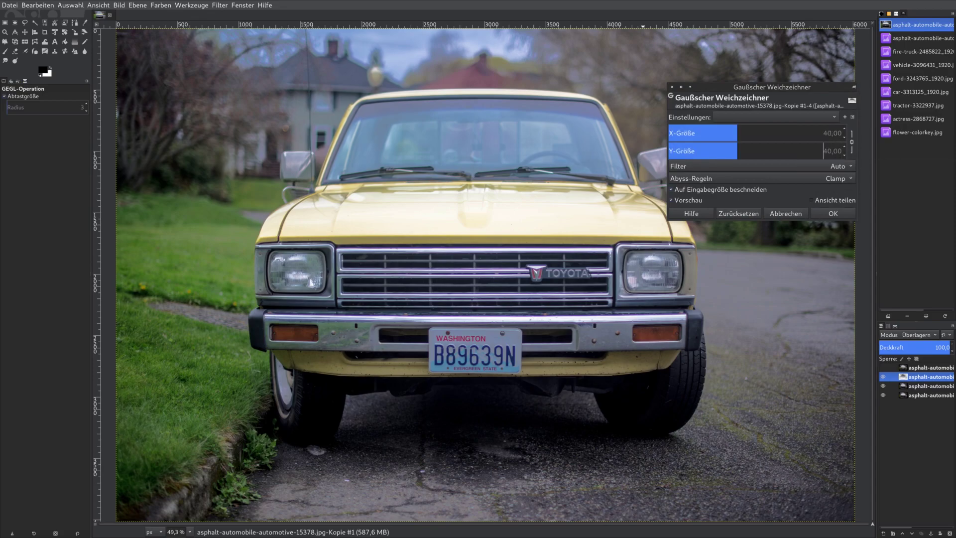
{"action": "left_click", "coordinate": [832, 214]}
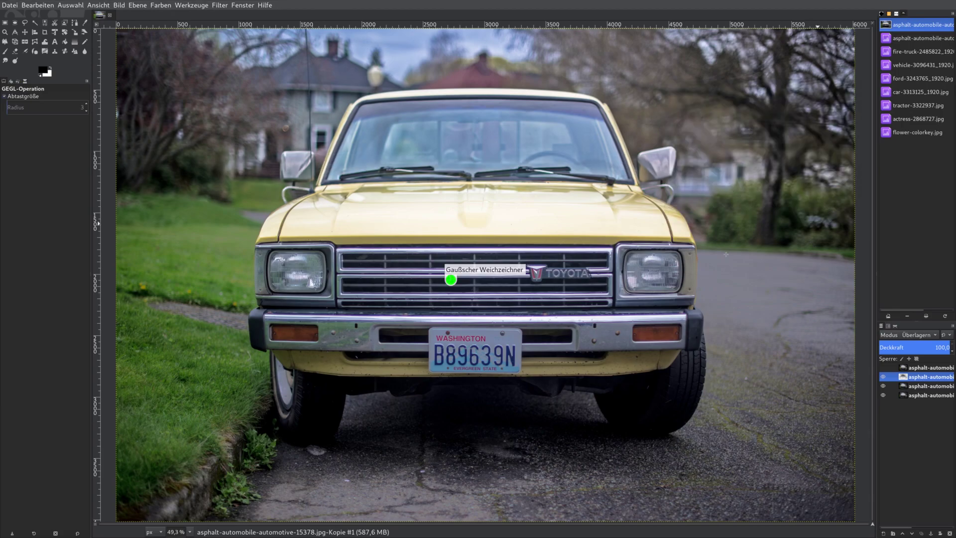
- Select the top layer copy and set its blend mode to Grain merge
{"action": "left_click", "coordinate": [909, 368]}
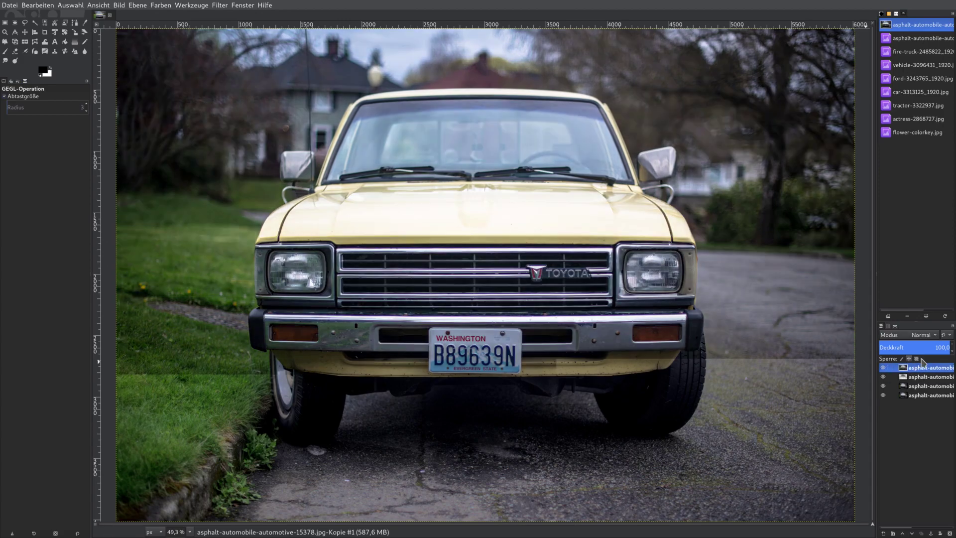
{"action": "left_click", "coordinate": [921, 334]}
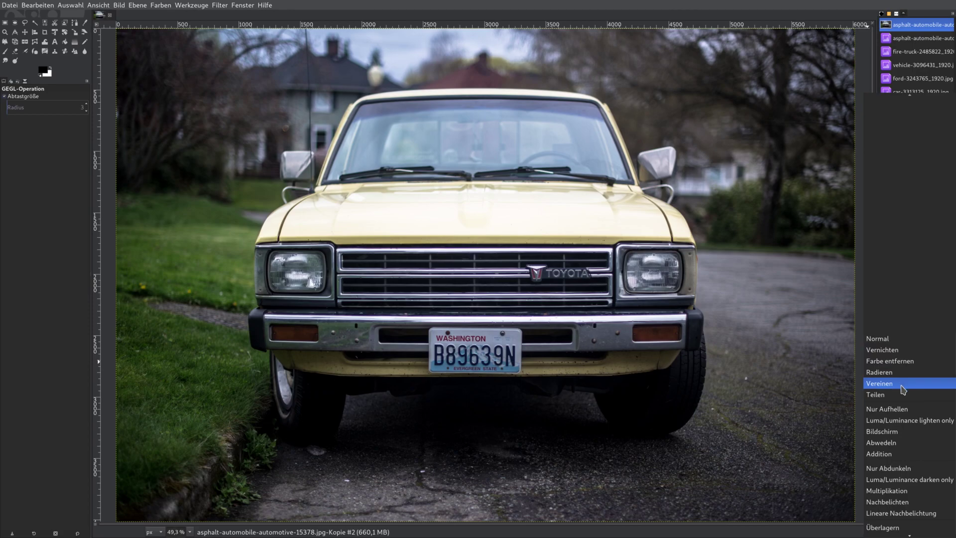
{"action": "scroll", "coordinate": [906, 408], "scroll_direction": "down", "scroll_amount": 2}
{"action": "scroll", "coordinate": [908, 429], "scroll_direction": "down", "scroll_amount": 1}
{"action": "scroll", "coordinate": [909, 448], "scroll_direction": "down", "scroll_amount": 2}
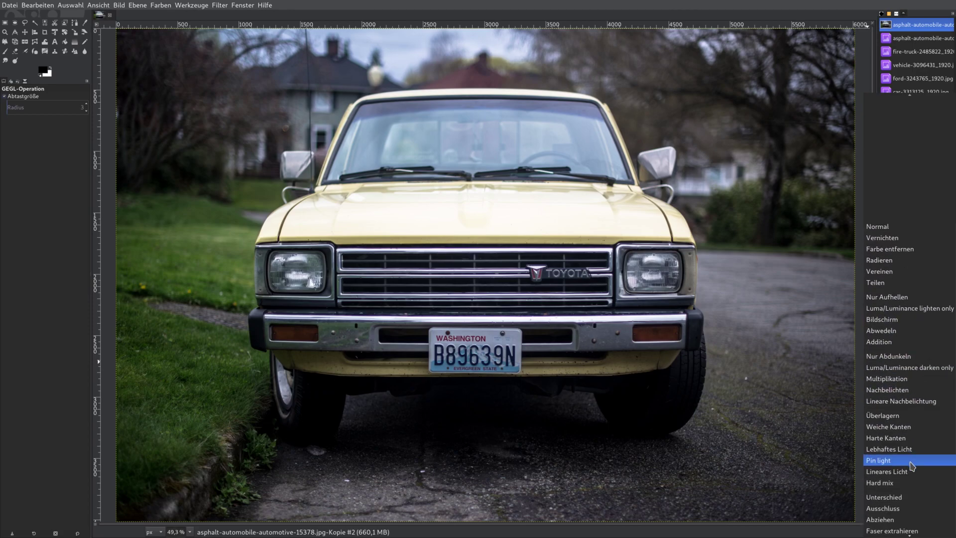
{"action": "scroll", "coordinate": [911, 468], "scroll_direction": "down", "scroll_amount": 1}
{"action": "scroll", "coordinate": [908, 478], "scroll_direction": "down", "scroll_amount": 1}
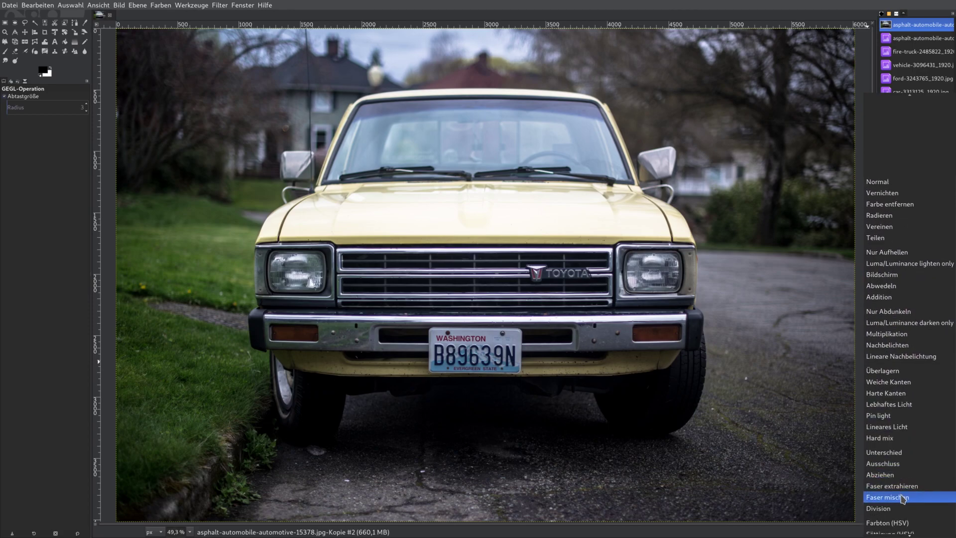
{"action": "left_click", "coordinate": [904, 497]}
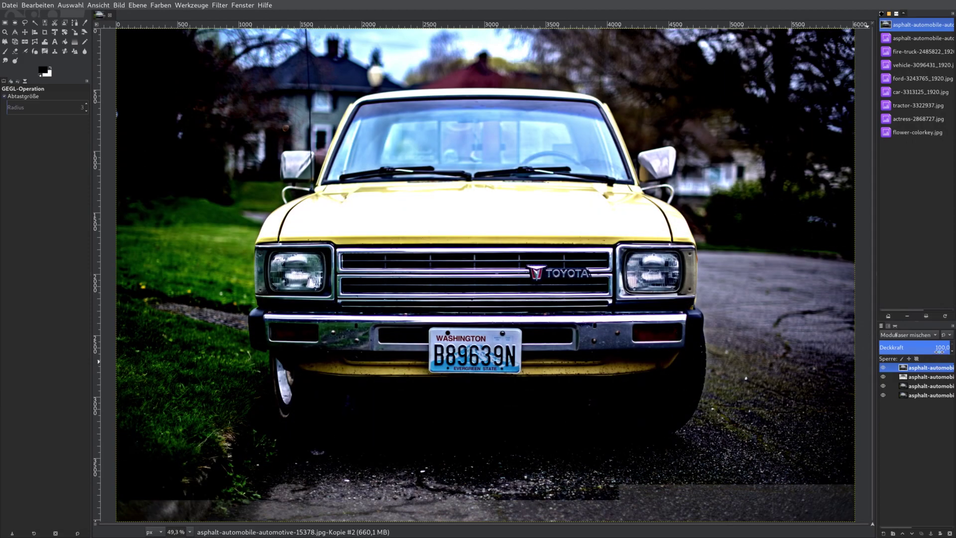
- Set the top layer's opacity to 65% and merge all visible layers
{"action": "type", "text": "65"}
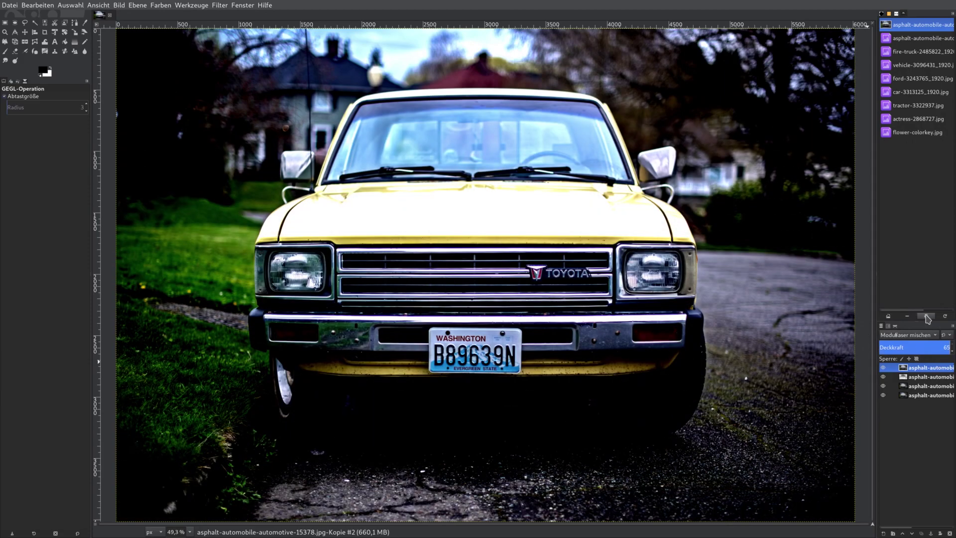
{"action": "key", "text": "Return"}
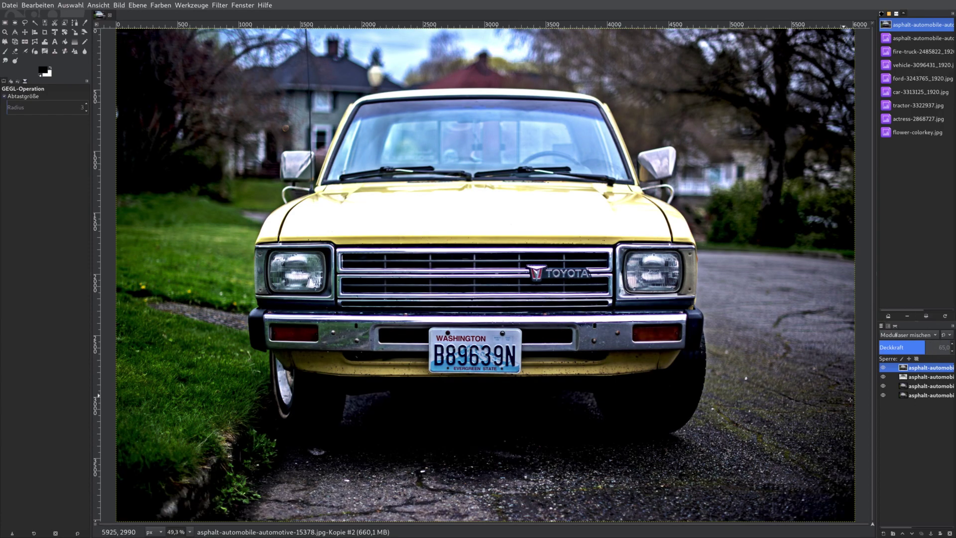
{"action": "right_click", "coordinate": [903, 373]}
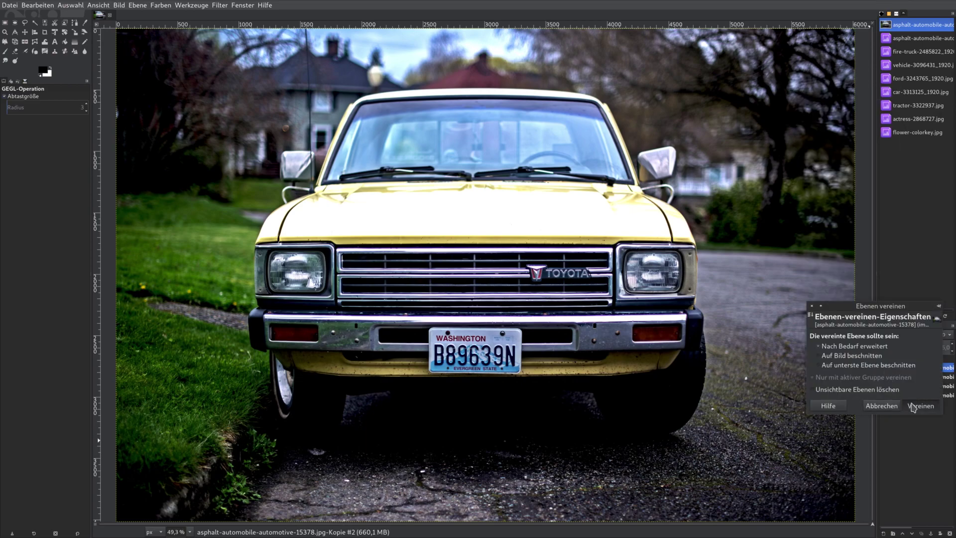
{"action": "left_click", "coordinate": [914, 408]}
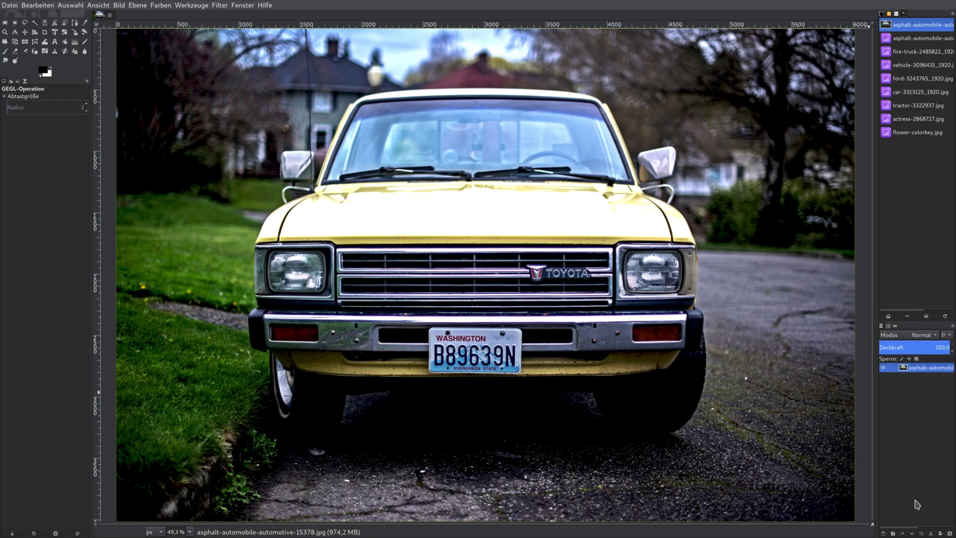
- Duplicate the merged layer and decompose it into HSV channel layers
{"action": "left_click", "coordinate": [922, 534]}
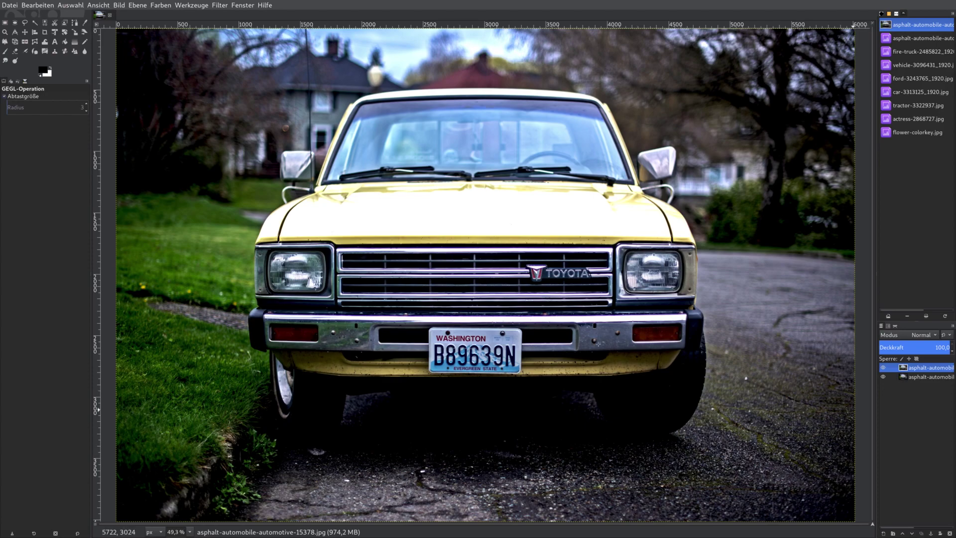
{"action": "left_click", "coordinate": [160, 5]}
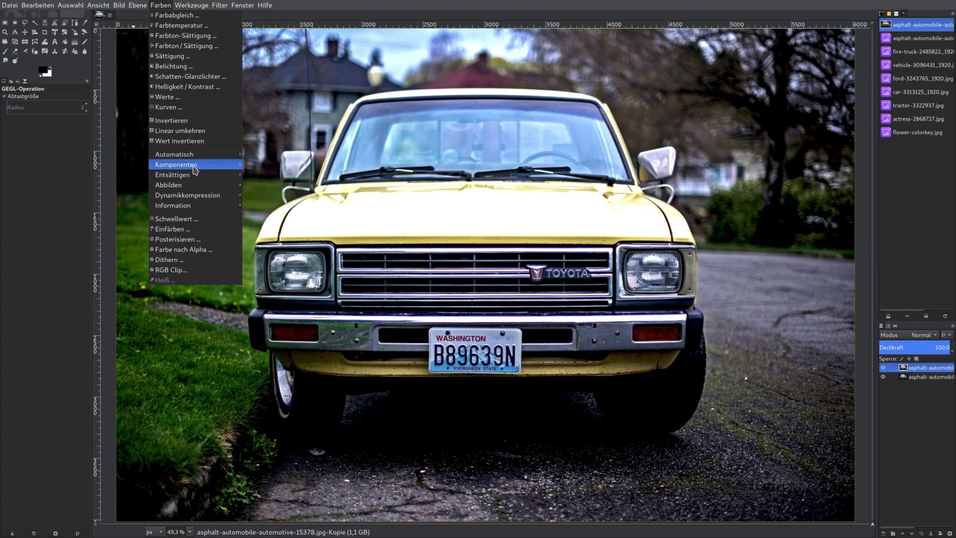
{"action": "mouse_move", "coordinate": [176, 164]}
{"action": "left_click", "coordinate": [286, 207]}
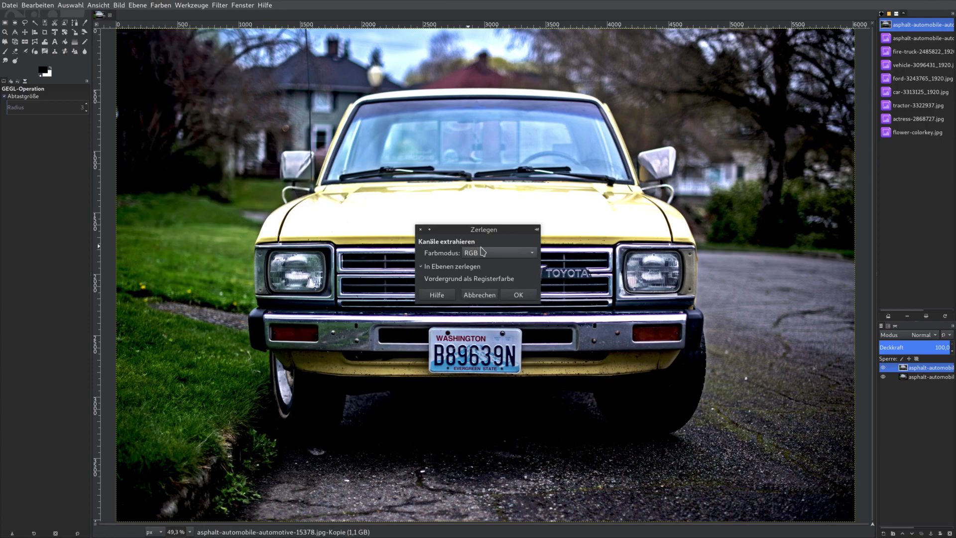
{"action": "left_click", "coordinate": [494, 256]}
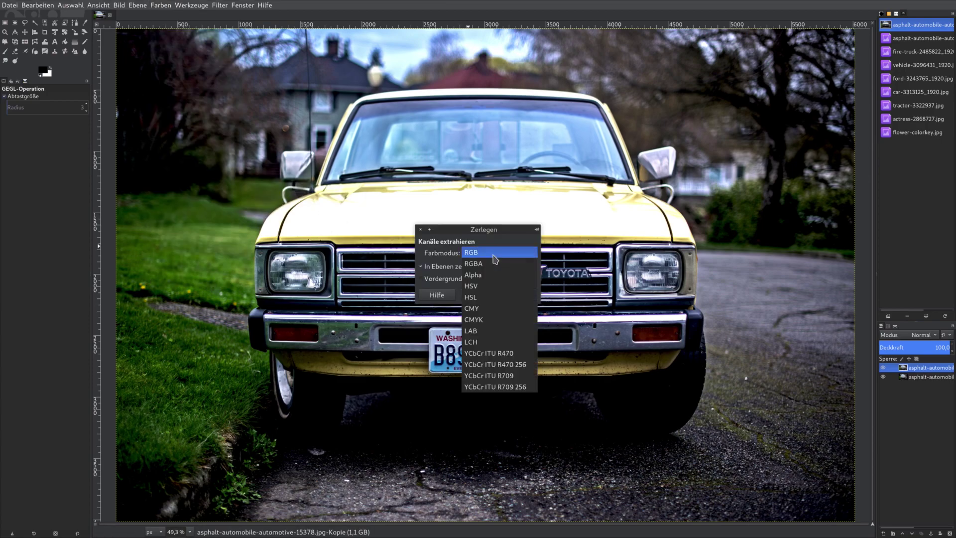
{"action": "left_click", "coordinate": [492, 286]}
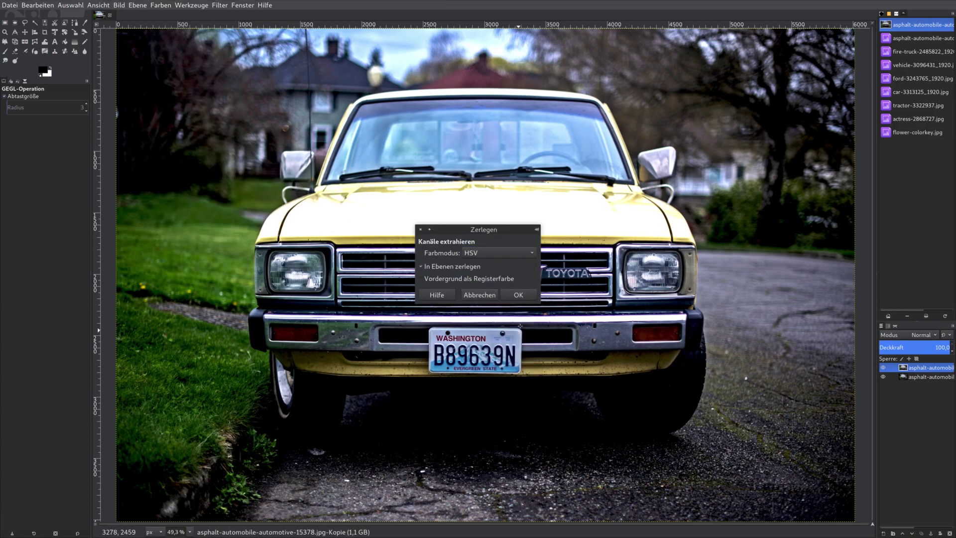
{"action": "left_click", "coordinate": [520, 296]}
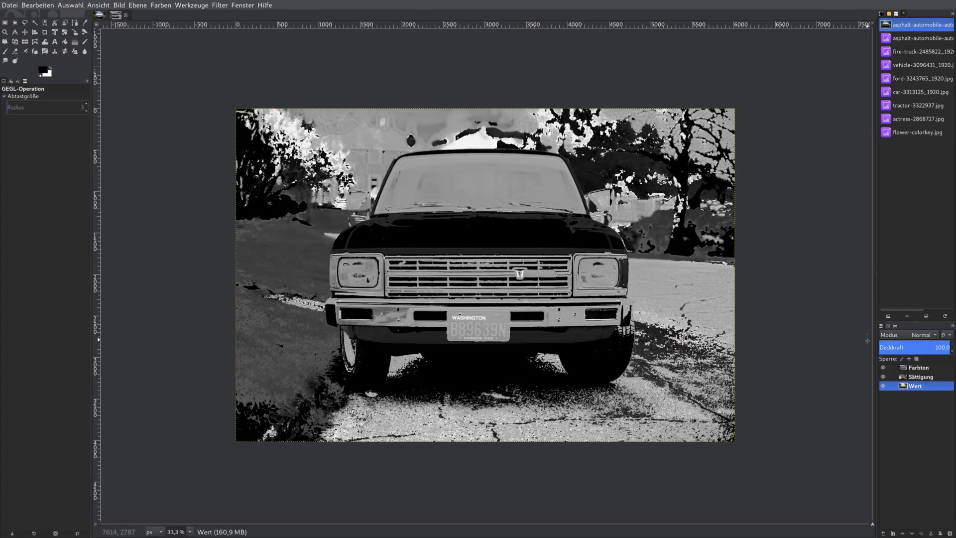
- Show the Sättigung (saturation) layer, hide Wert, and copy the saturation channel
{"action": "left_click", "coordinate": [883, 377]}
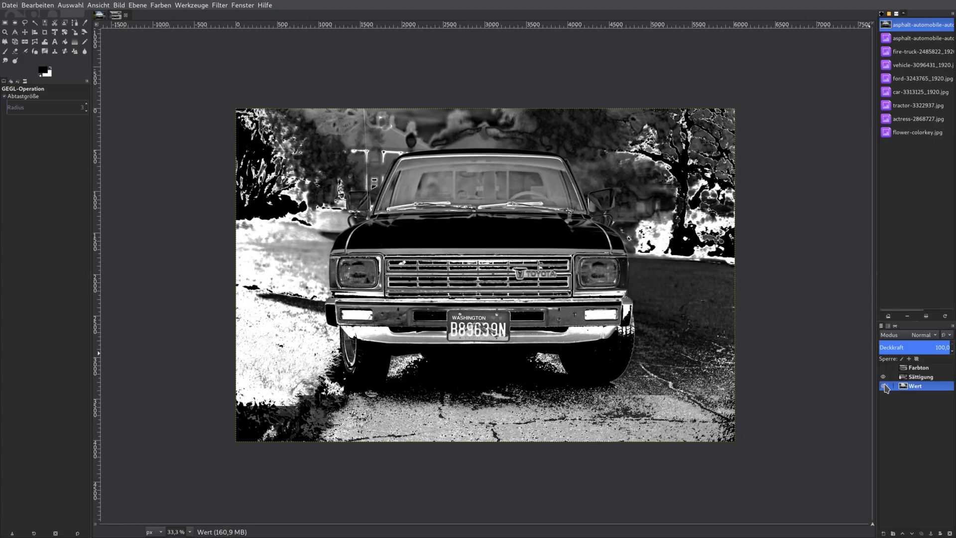
{"action": "left_click", "coordinate": [921, 377]}
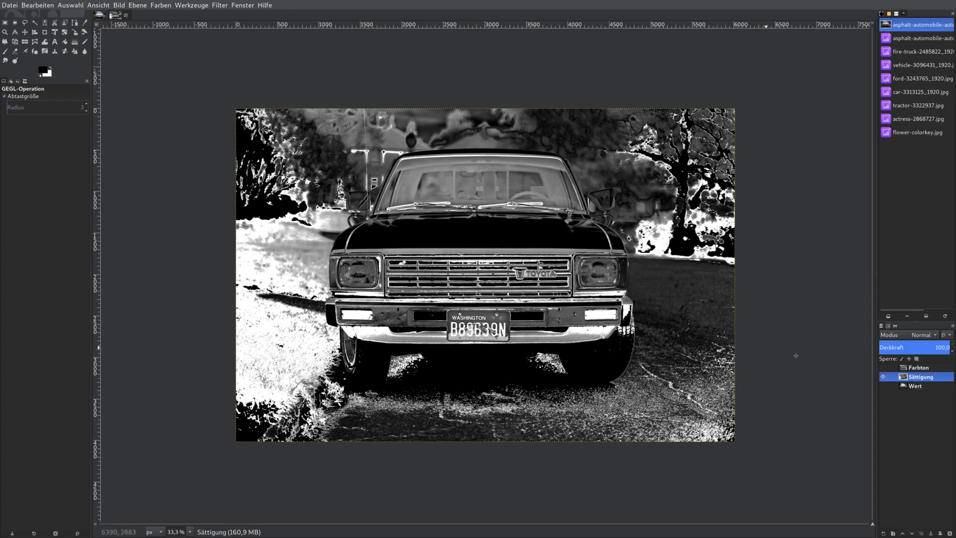
{"action": "right_click", "coordinate": [451, 263]}
{"action": "mouse_move", "coordinate": [471, 278]}
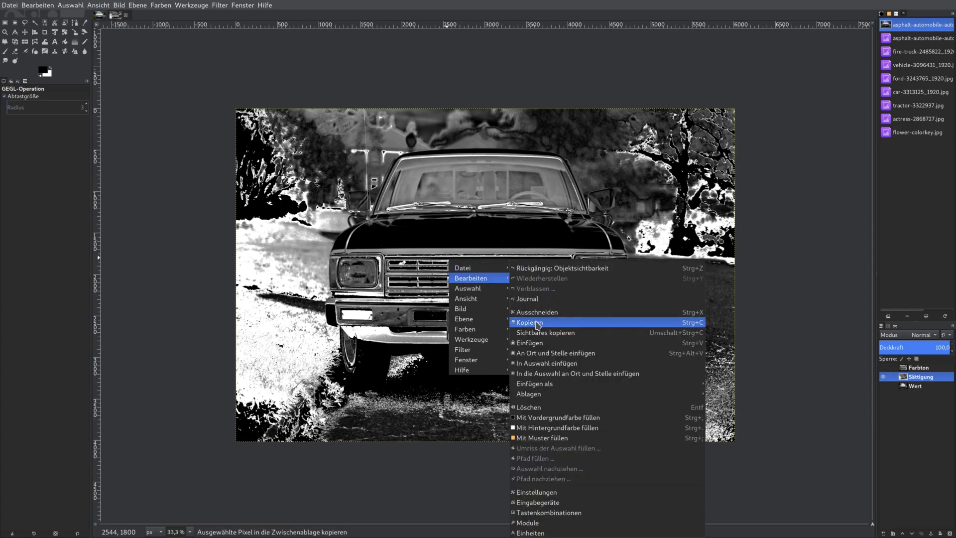
{"action": "left_click", "coordinate": [537, 325]}
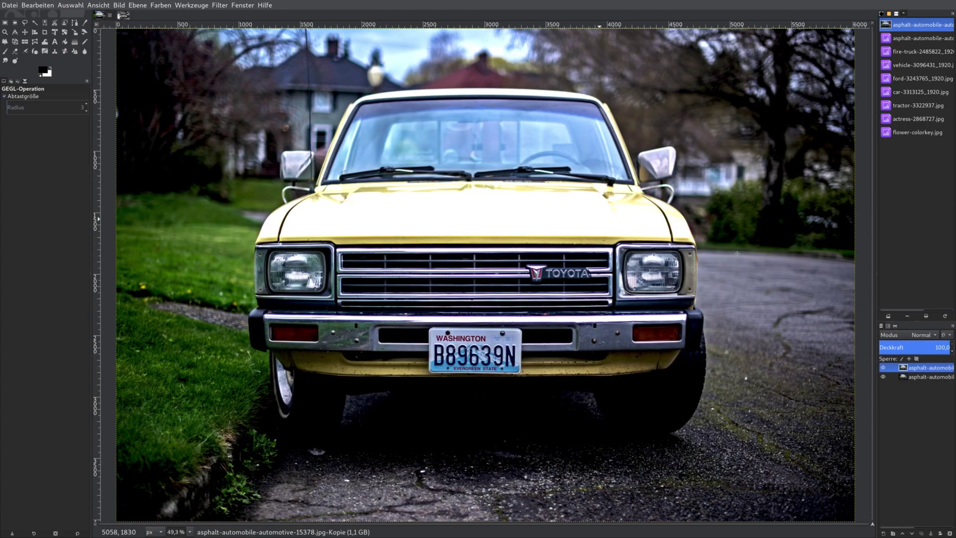
- Add a white layer mask to the duplicated colour photo layer
{"action": "right_click", "coordinate": [928, 368]}
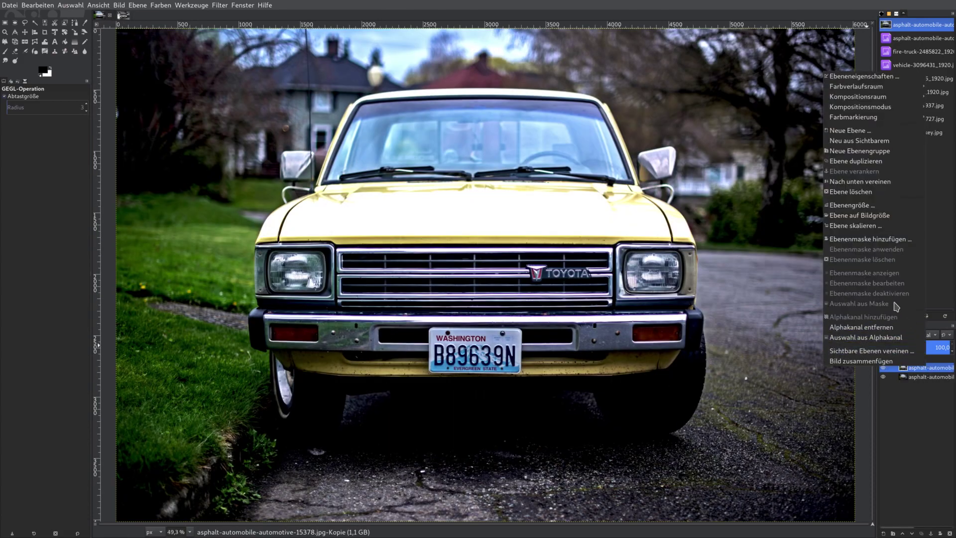
{"action": "left_click", "coordinate": [889, 241]}
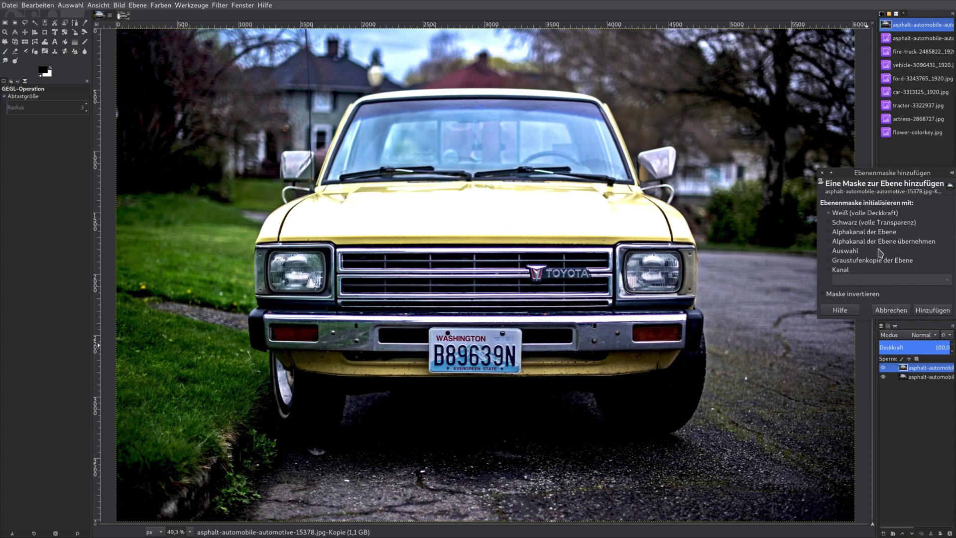
{"action": "left_click", "coordinate": [933, 312]}
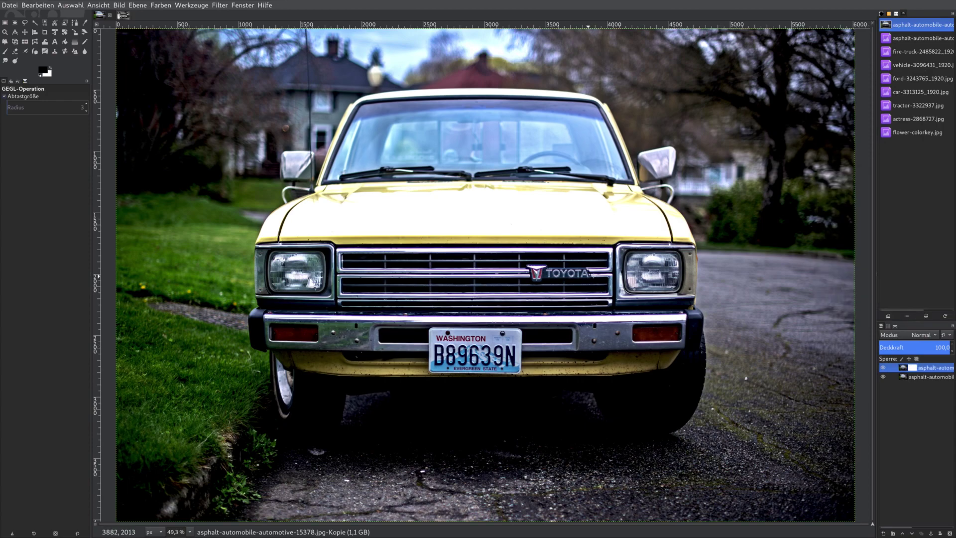
- Paste and anchor the saturation channel into the mask, then reselect the layer itself
{"action": "right_click", "coordinate": [595, 275]}
{"action": "mouse_move", "coordinate": [617, 296]}
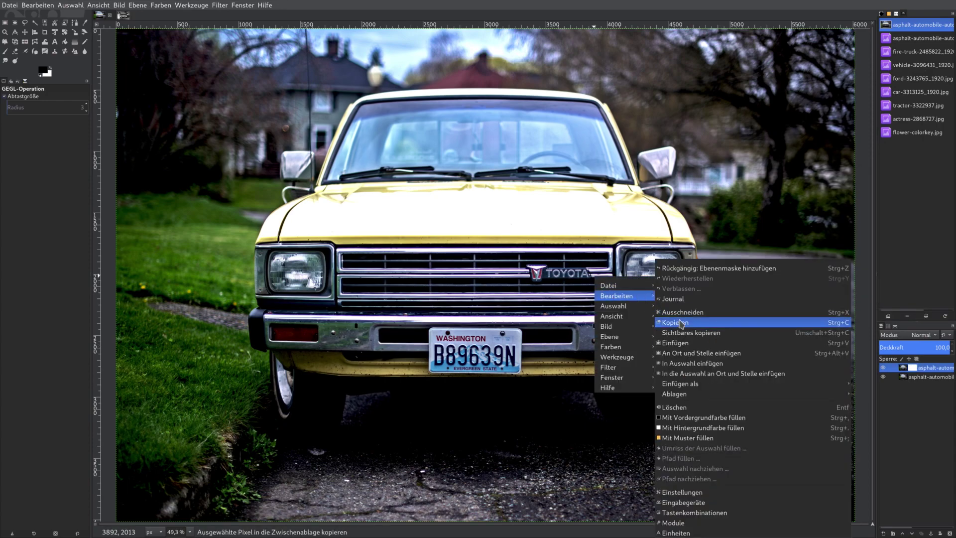
{"action": "left_click", "coordinate": [686, 343]}
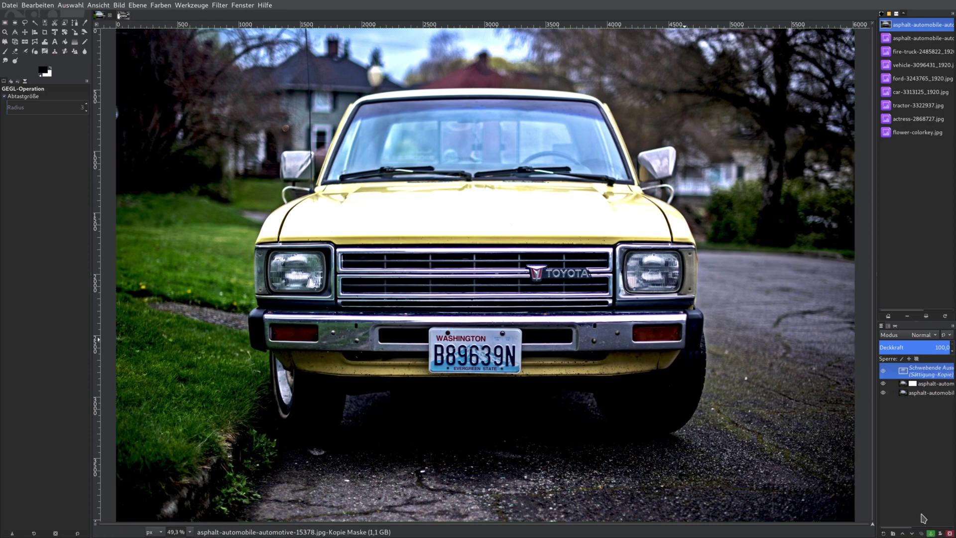
{"action": "left_click", "coordinate": [931, 533]}
{"action": "left_click", "coordinate": [904, 368]}
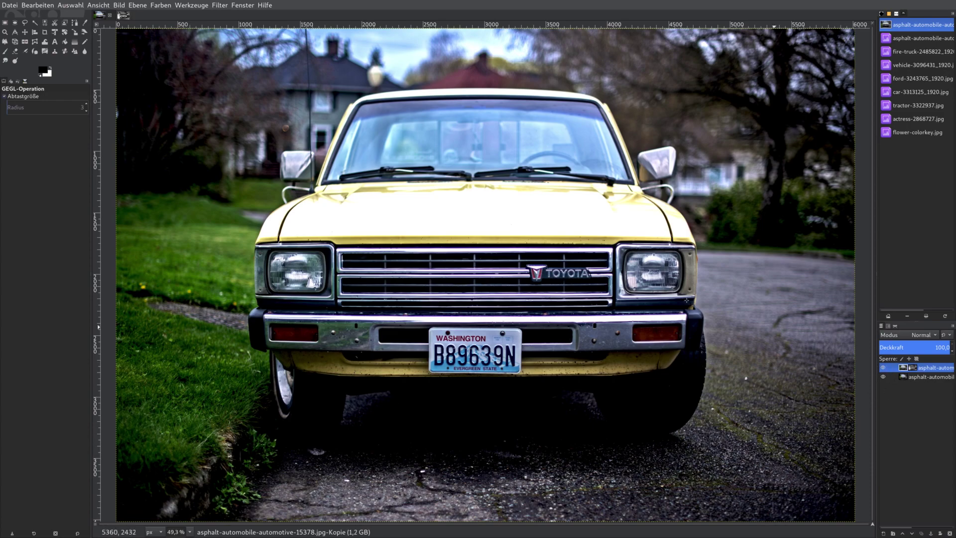
- Boost the masked layer's saturation with scale 4, then flatten the image into one layer
{"action": "left_click", "coordinate": [221, 6]}
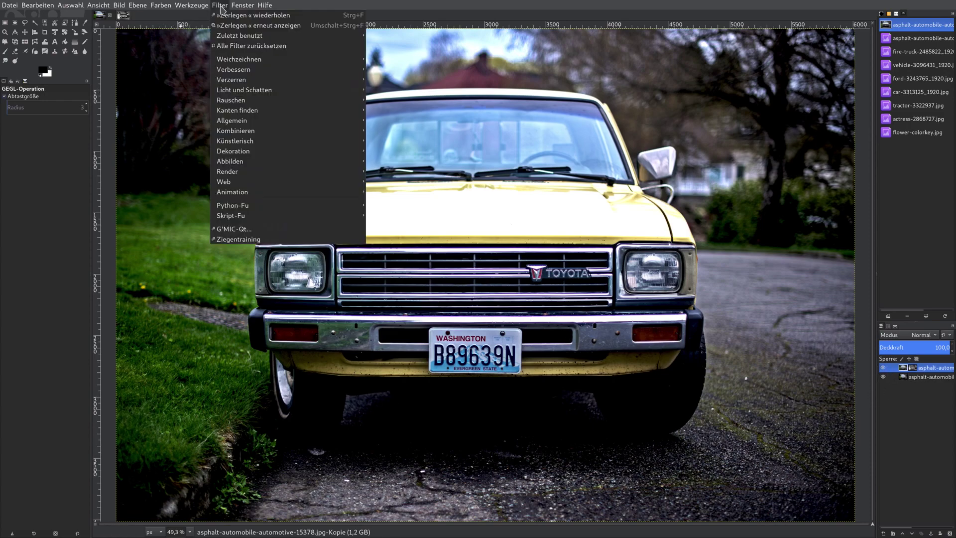
{"action": "left_click", "coordinate": [181, 17]}
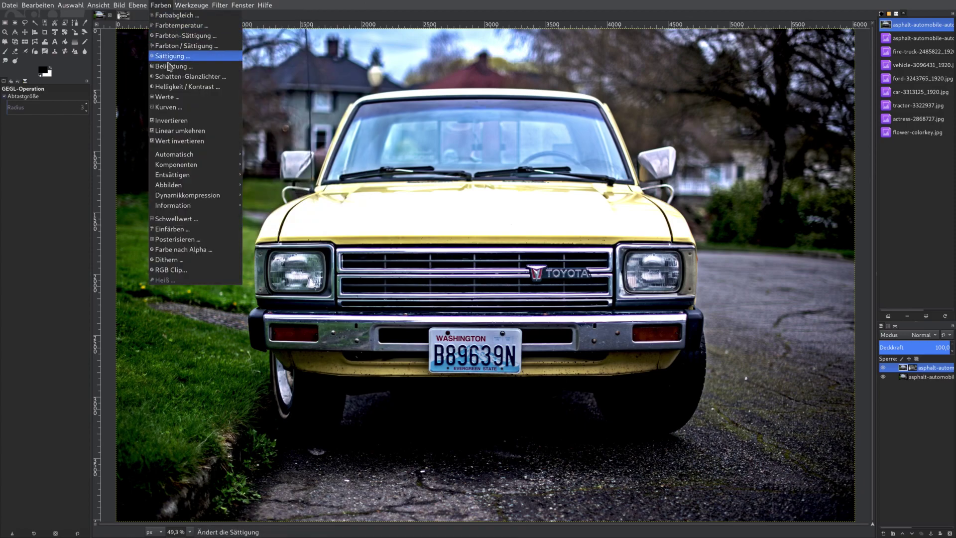
{"action": "left_click", "coordinate": [172, 56]}
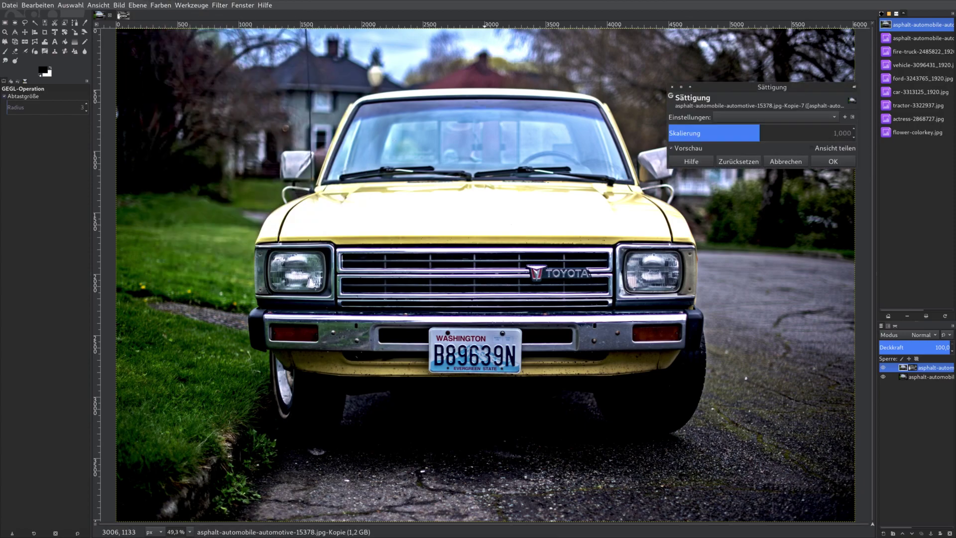
{"action": "left_click", "coordinate": [842, 135]}
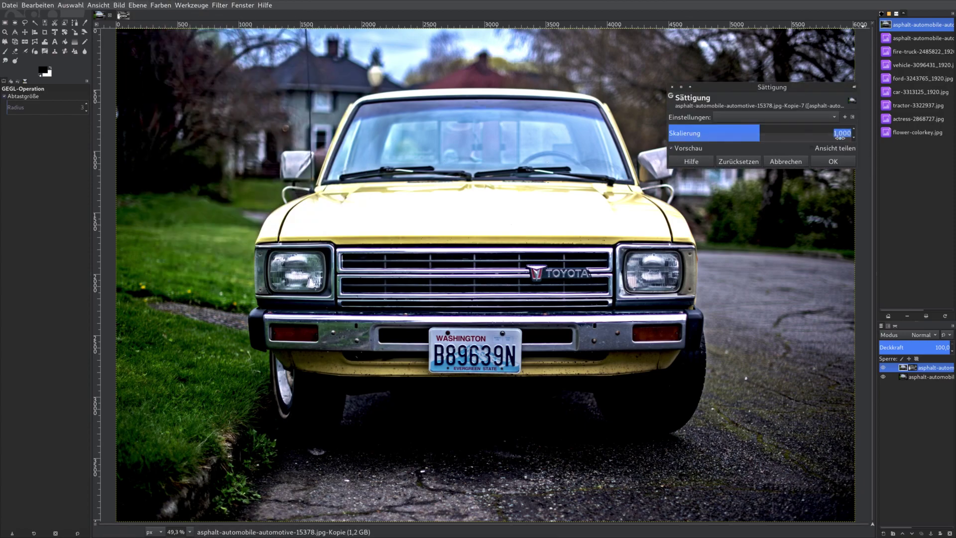
{"action": "type", "text": "4"}
{"action": "key", "text": "Return"}
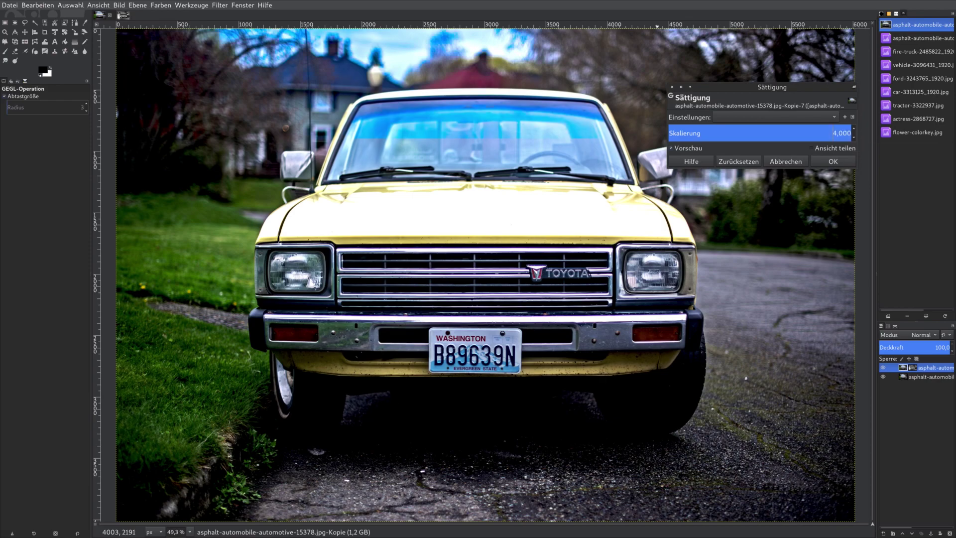
{"action": "left_click", "coordinate": [842, 159]}
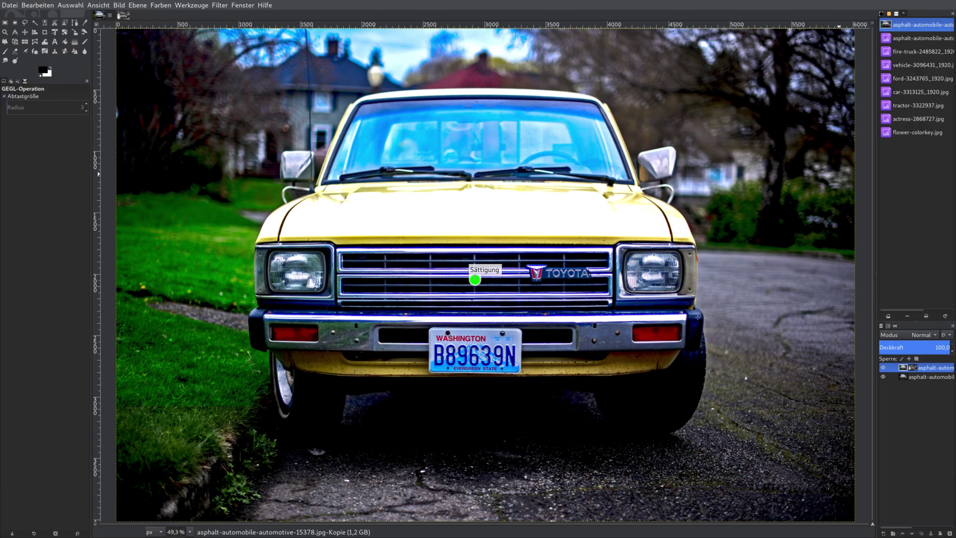
{"action": "right_click", "coordinate": [906, 366]}
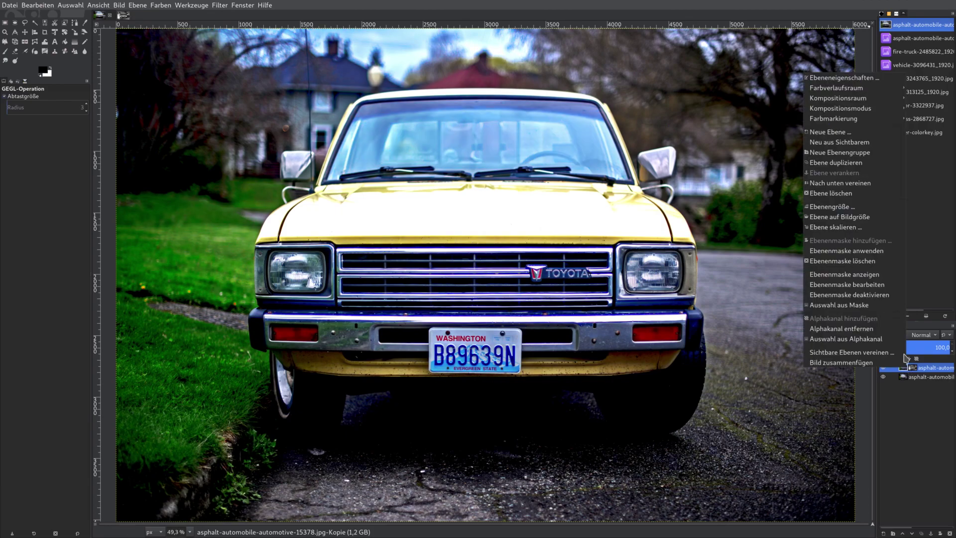
{"action": "left_click", "coordinate": [849, 226]}
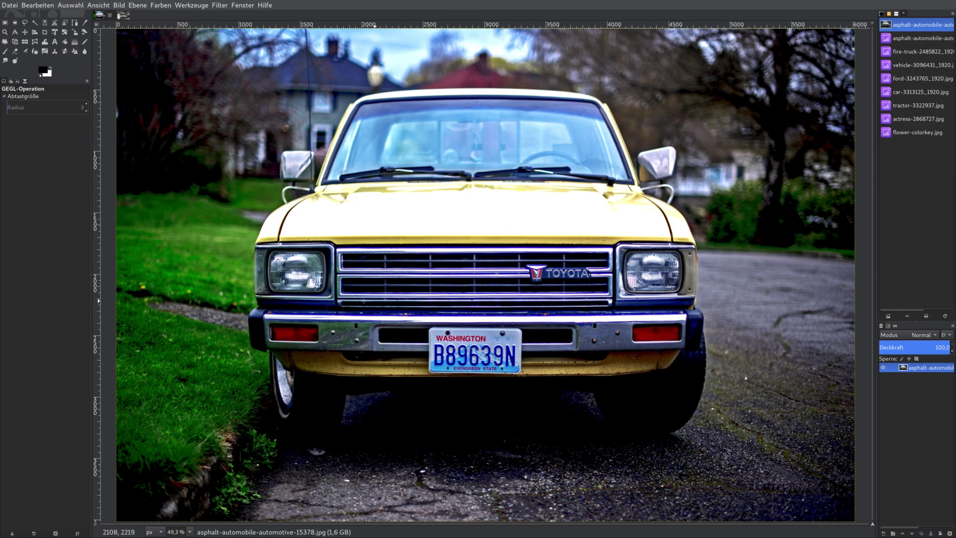
- Sharpen the photo with Unsharp Mask at radius 0.55 and amount 4.0
{"action": "left_click", "coordinate": [220, 6]}
{"action": "mouse_move", "coordinate": [234, 69]}
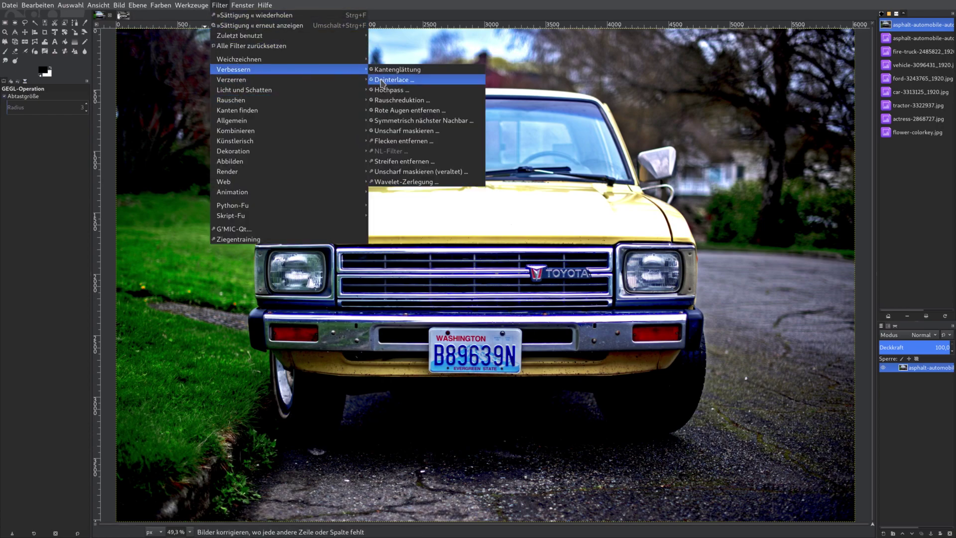
{"action": "left_click", "coordinate": [399, 130]}
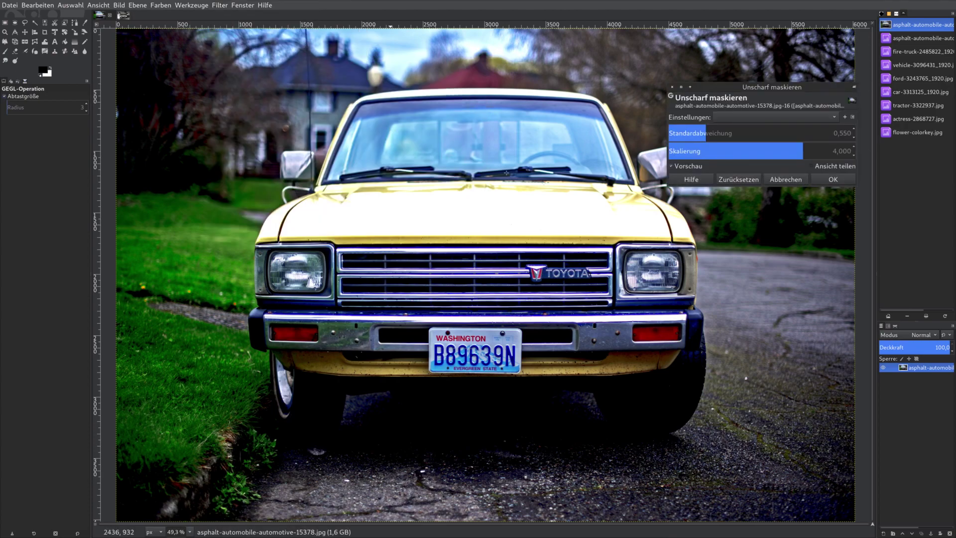
{"action": "left_click", "coordinate": [834, 180]}
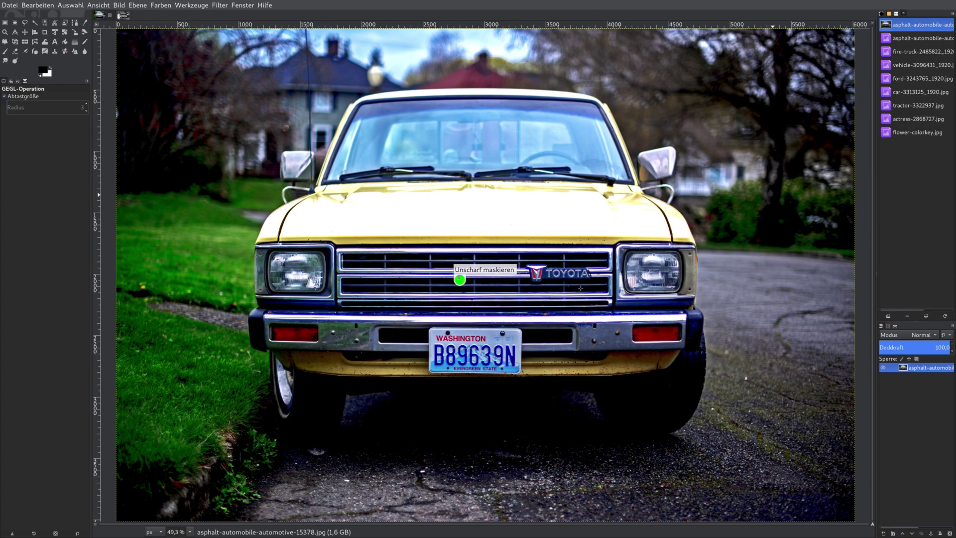
{"action": "left_click", "coordinate": [160, 6]}
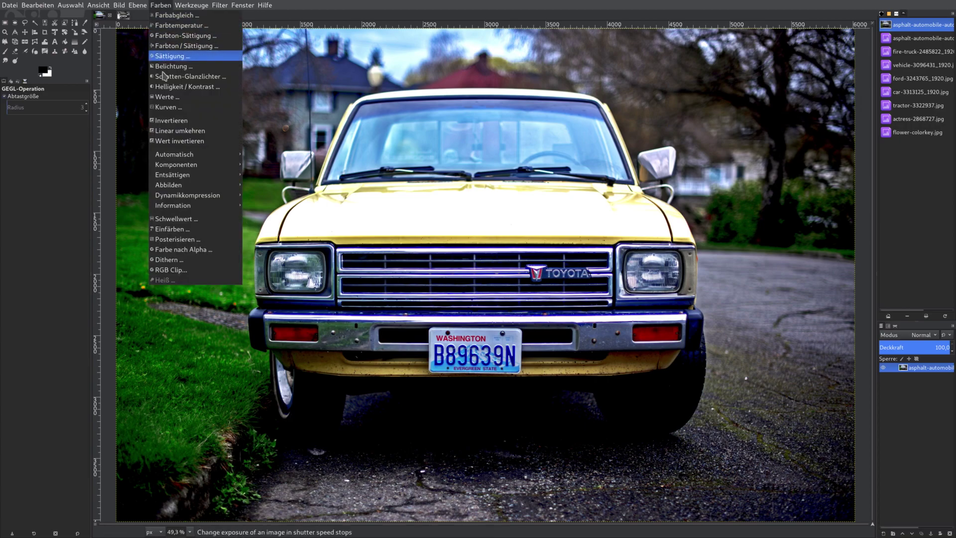
{"action": "left_click", "coordinate": [169, 108]}
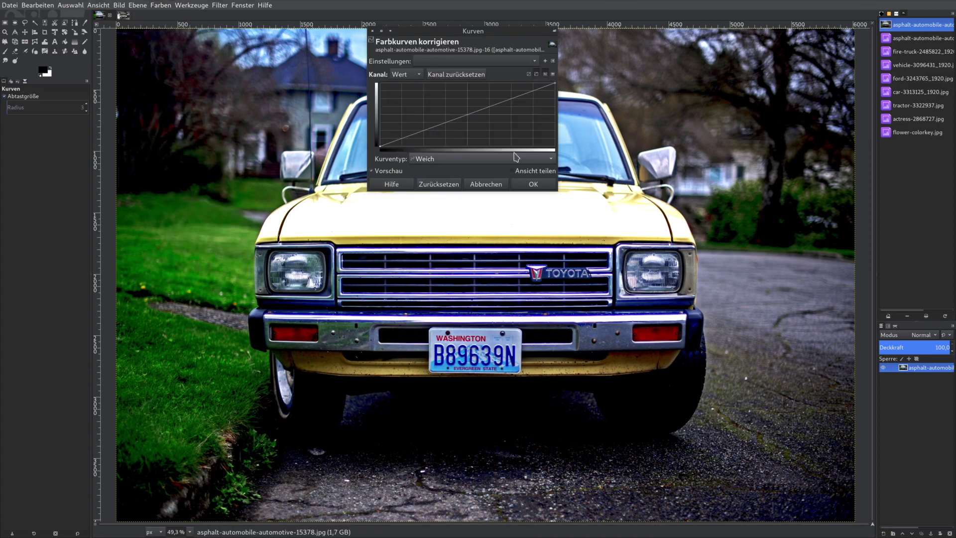
{"action": "left_click_drag", "start_coordinate": [470, 43], "coordinate": [805, 71]}
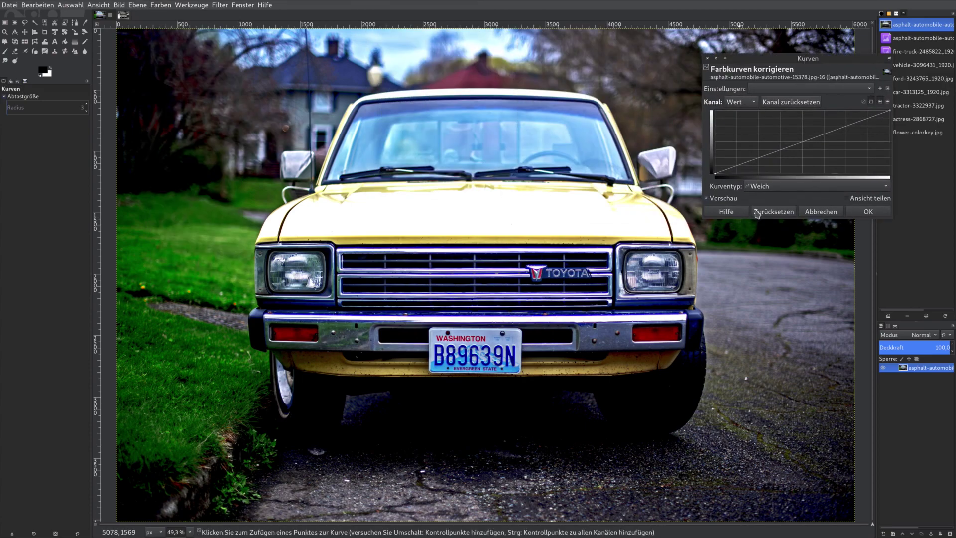
{"action": "left_click", "coordinate": [779, 89]}
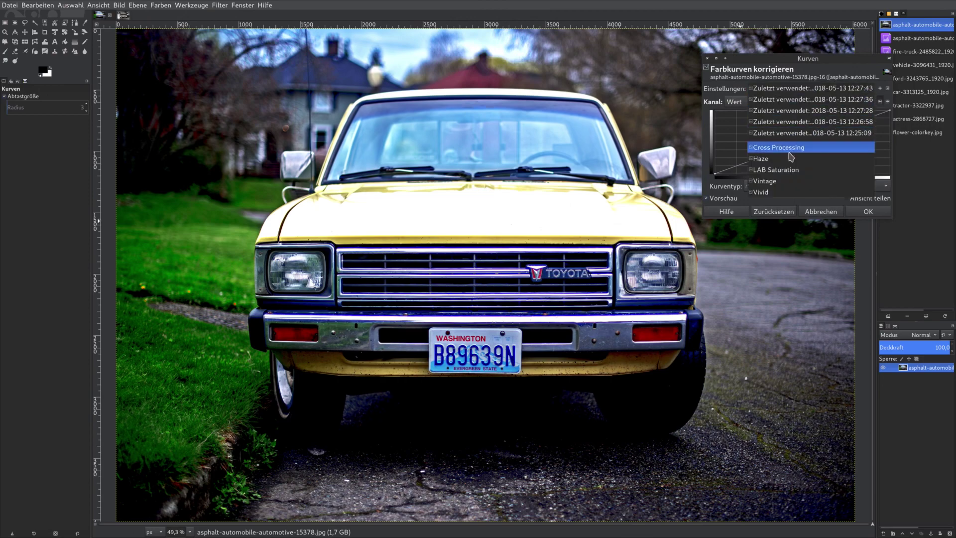
{"action": "left_click", "coordinate": [792, 158]}
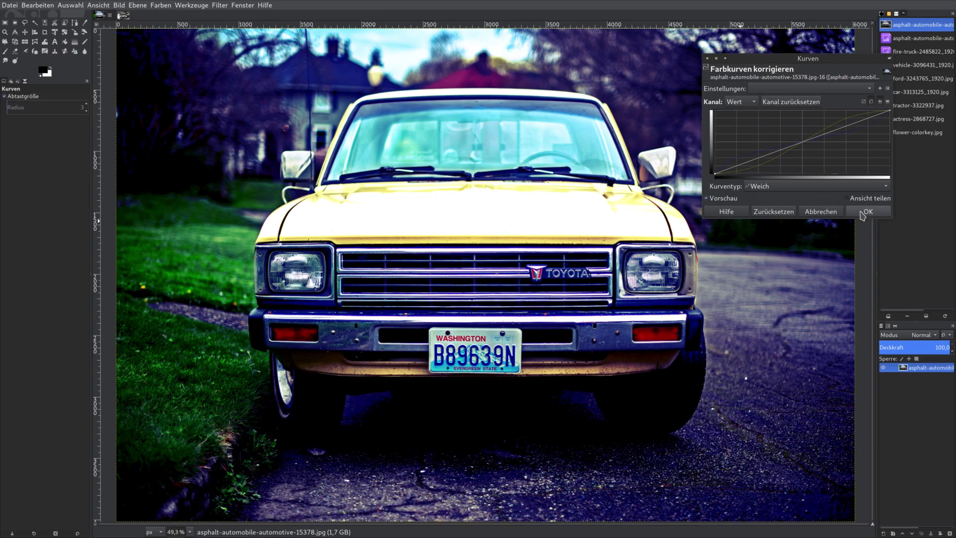
{"action": "left_click", "coordinate": [821, 211]}
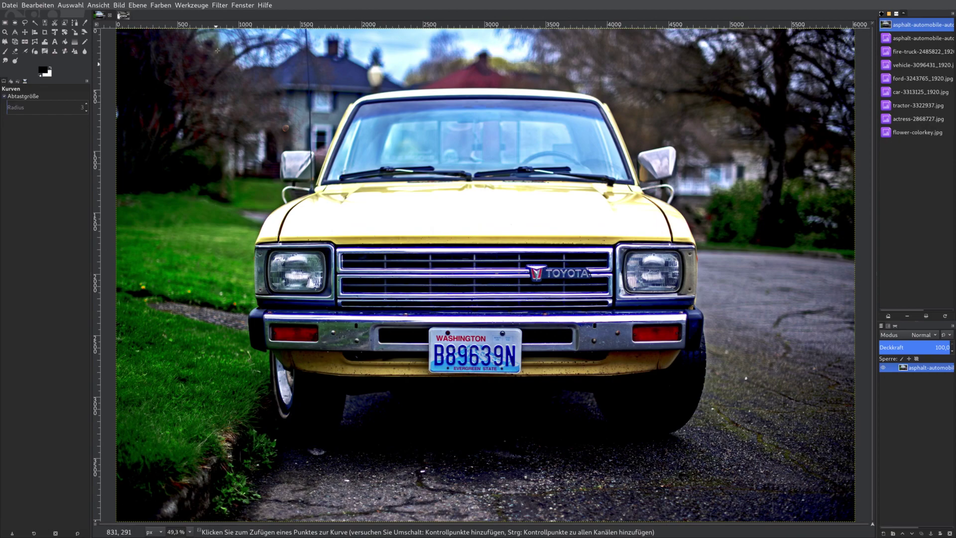
{"action": "left_click", "coordinate": [219, 5]}
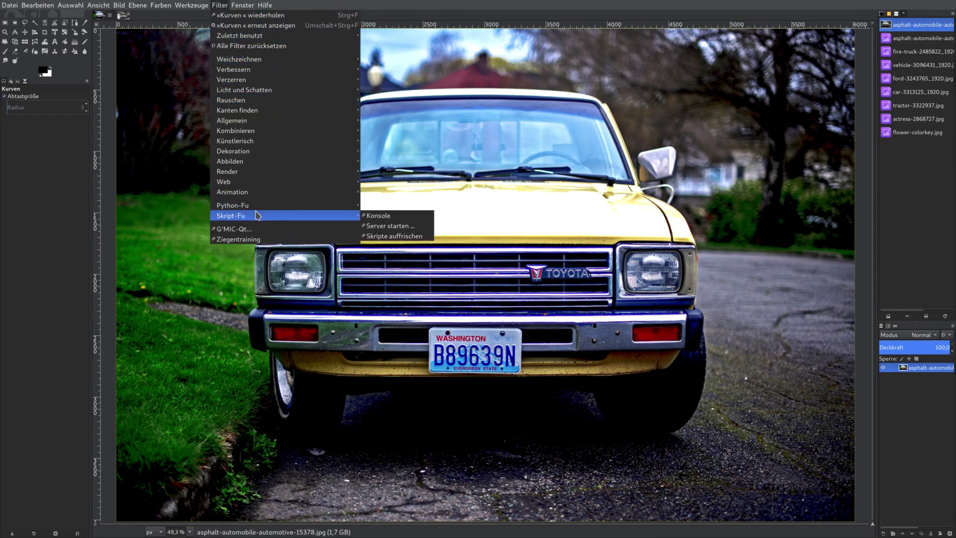
- Choose G'MIC's Degradations > Blur [depth-of-field] filter and widen the second radius to 90
{"action": "left_click", "coordinate": [249, 230]}
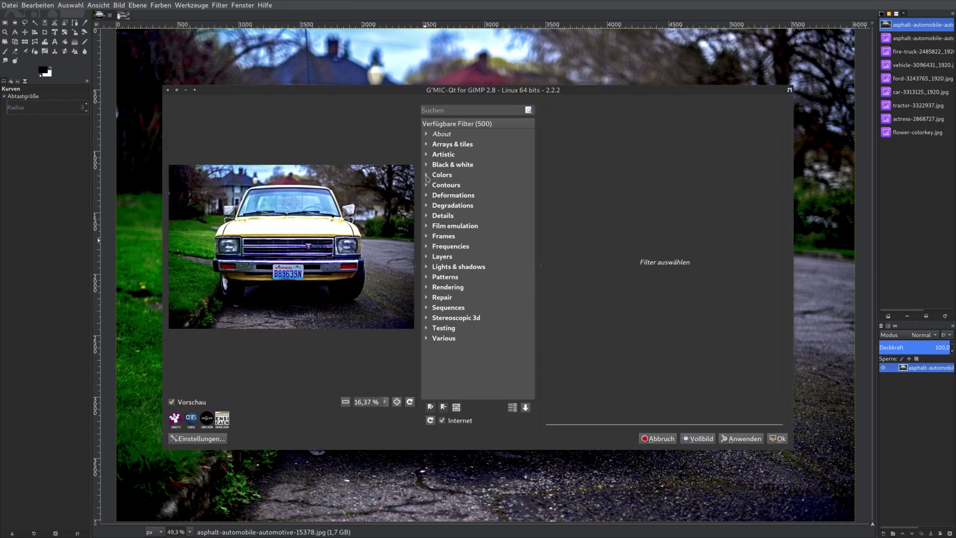
{"action": "left_click", "coordinate": [427, 207]}
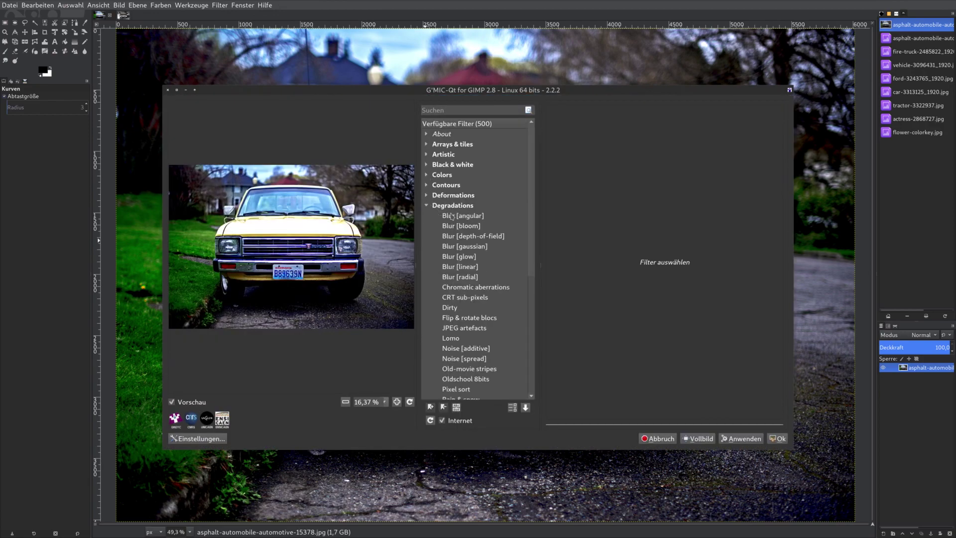
{"action": "left_click", "coordinate": [462, 240]}
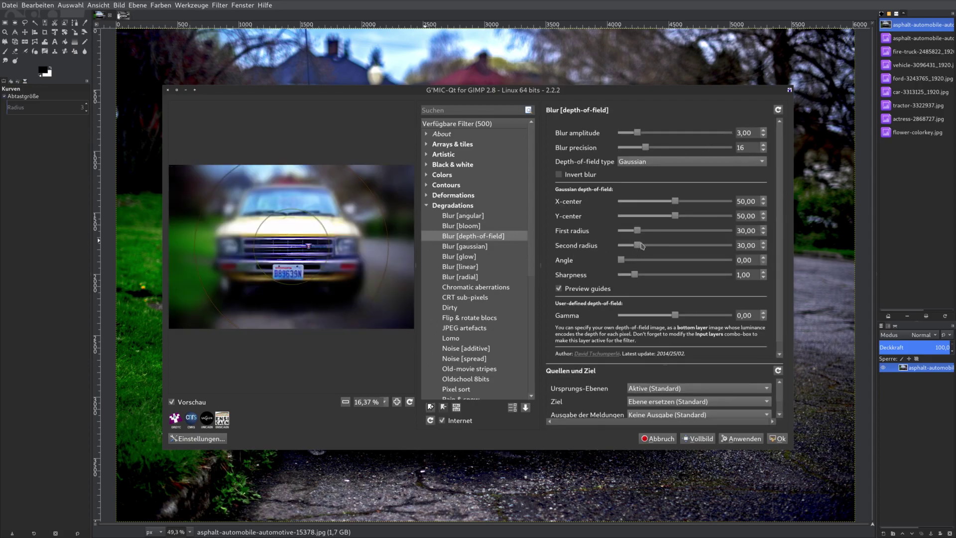
{"action": "left_click_drag", "start_coordinate": [639, 233], "coordinate": [644, 232]}
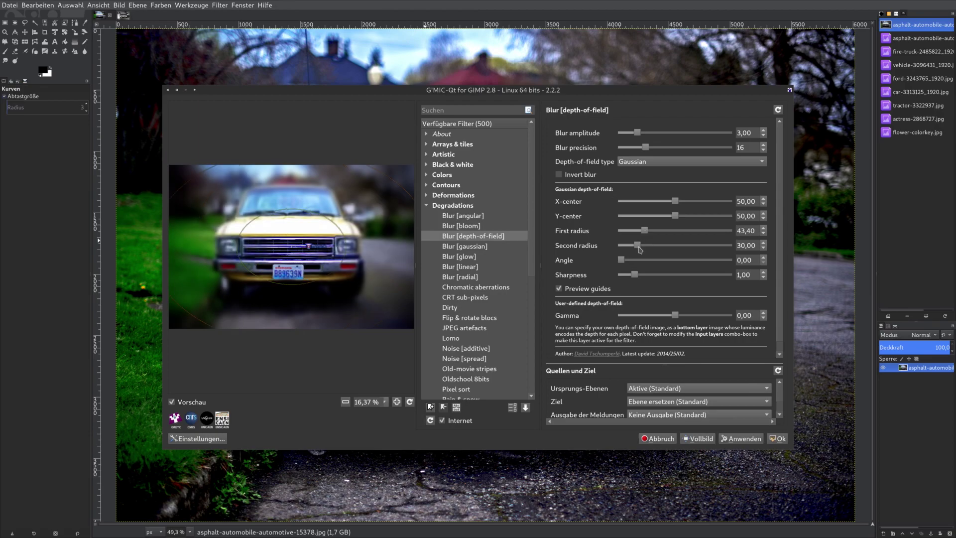
{"action": "left_click_drag", "start_coordinate": [640, 250], "coordinate": [658, 249]}
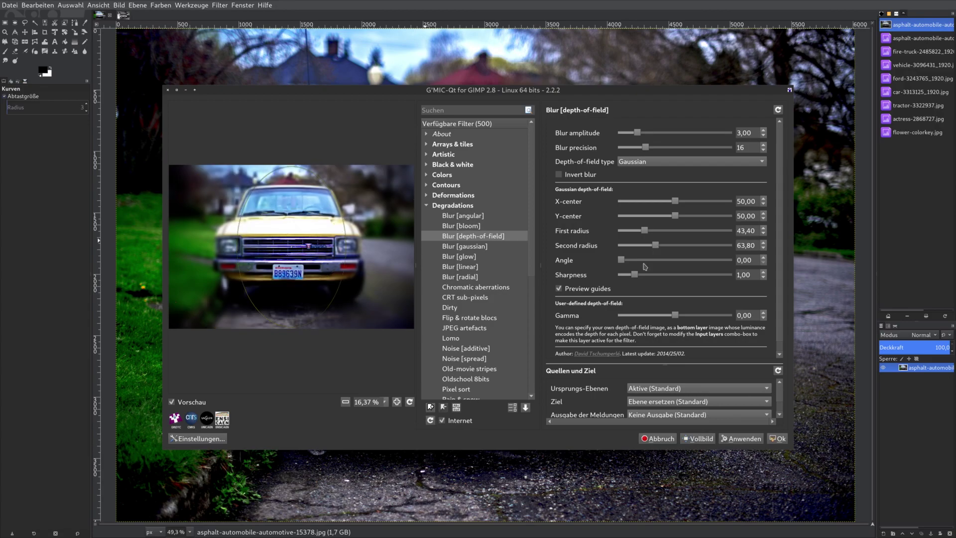
{"action": "left_click_drag", "start_coordinate": [658, 246], "coordinate": [664, 246]}
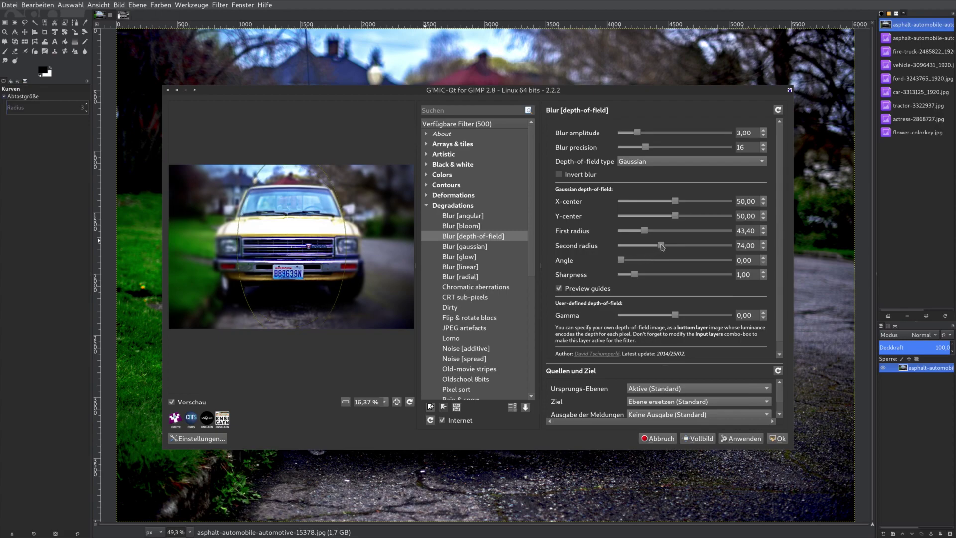
{"action": "left_click_drag", "start_coordinate": [662, 246], "coordinate": [671, 246]}
- Rotate the focus ellipse to an angle of 92.7 and set the first radius to 49.4
{"action": "left_click_drag", "start_coordinate": [645, 231], "coordinate": [640, 232]}
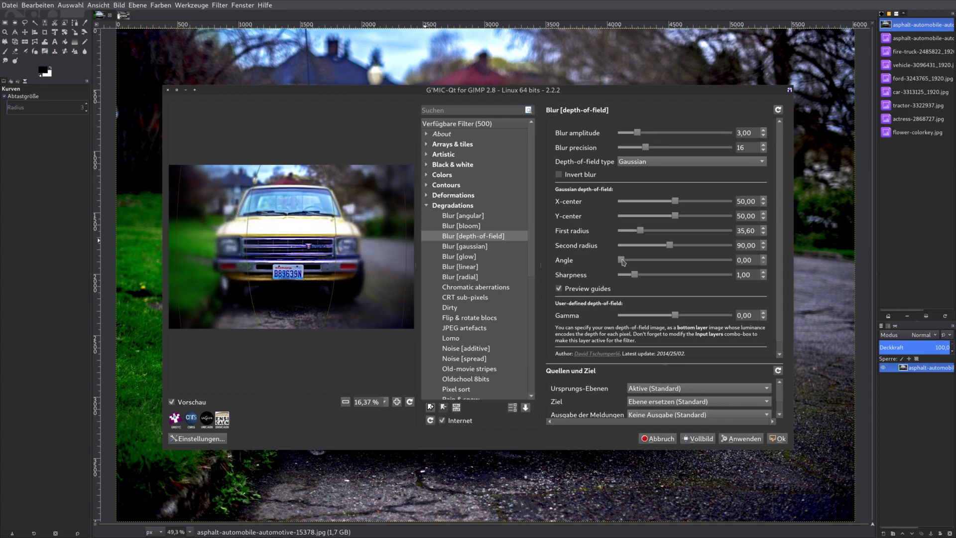
{"action": "left_click_drag", "start_coordinate": [623, 263], "coordinate": [634, 262]}
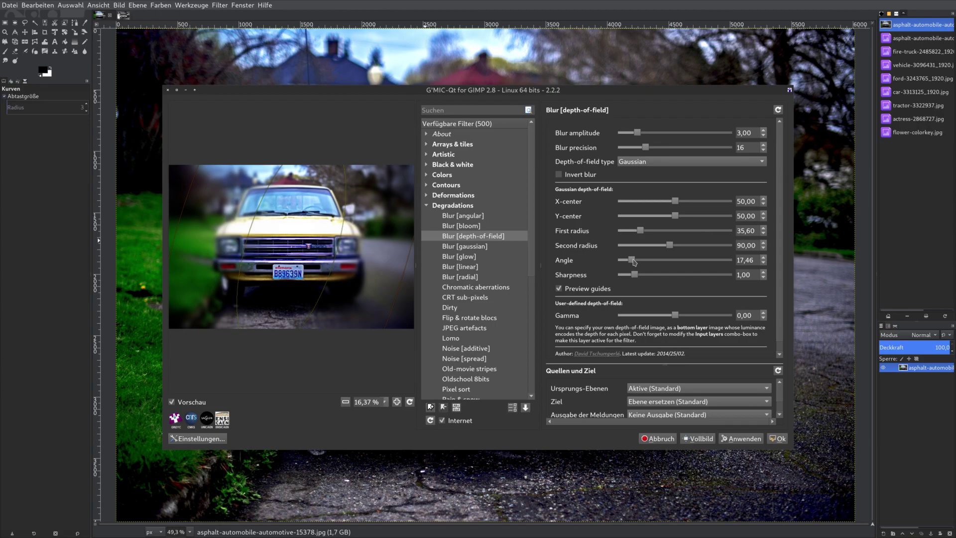
{"action": "left_click_drag", "start_coordinate": [634, 263], "coordinate": [645, 262]}
{"action": "left_click_drag", "start_coordinate": [643, 260], "coordinate": [669, 260]}
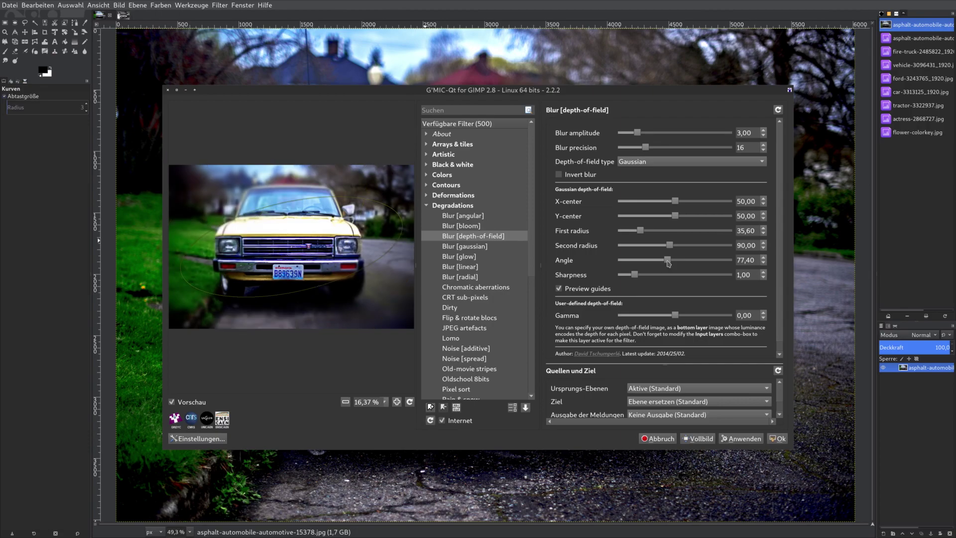
{"action": "left_click_drag", "start_coordinate": [668, 260], "coordinate": [677, 260]}
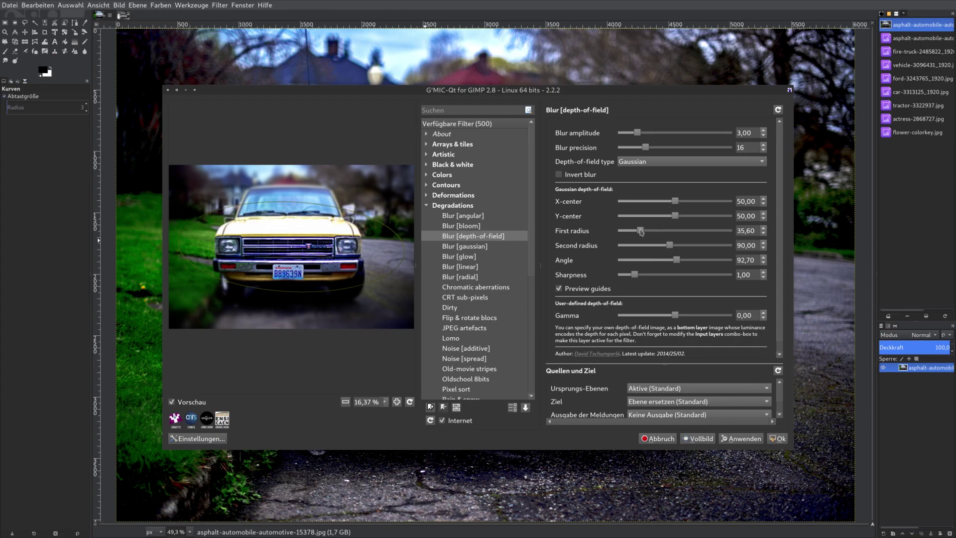
{"action": "left_click_drag", "start_coordinate": [642, 232], "coordinate": [648, 231]}
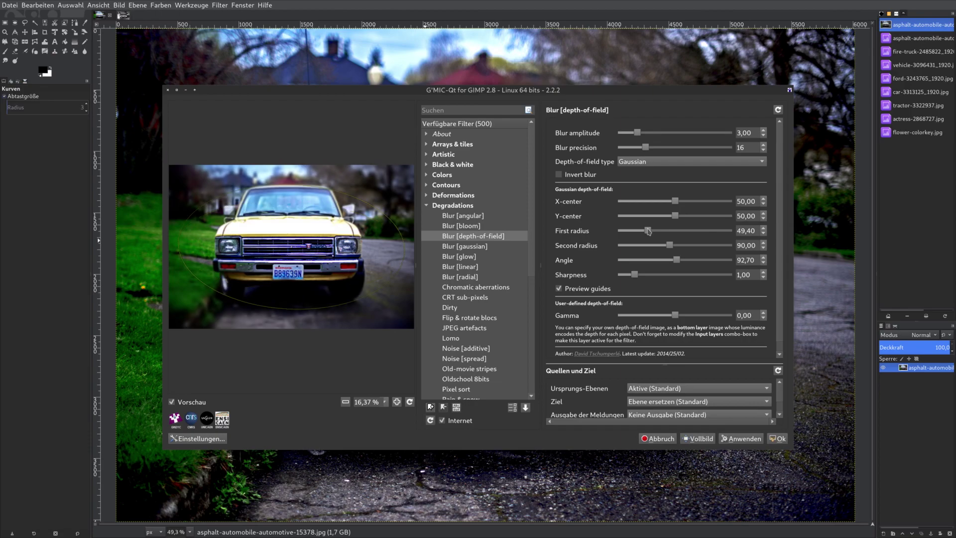
- Set the blur amplitude to 0.50 and apply the depth-of-field blur
{"action": "left_click", "coordinate": [743, 133]}
{"action": "type", "text": "0,50"}
{"action": "left_click", "coordinate": [776, 438]}
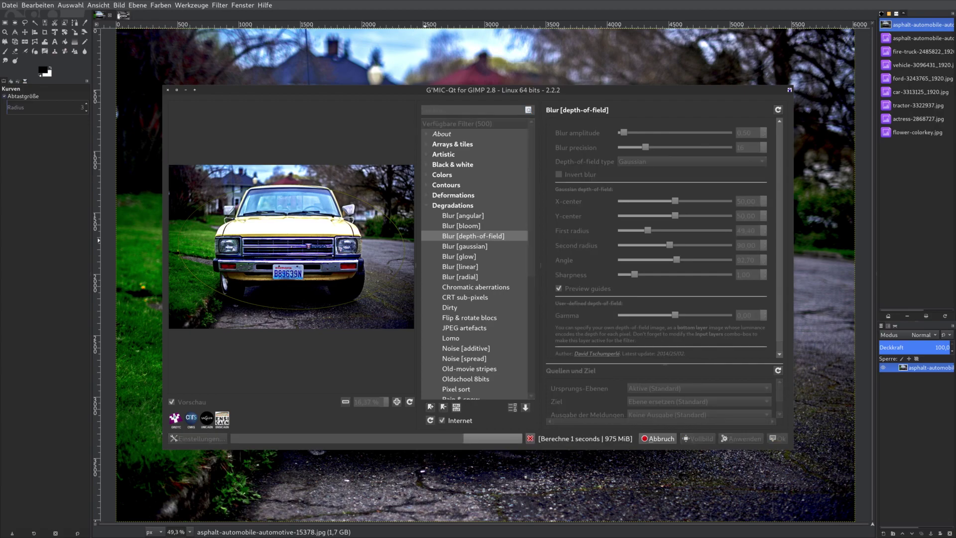